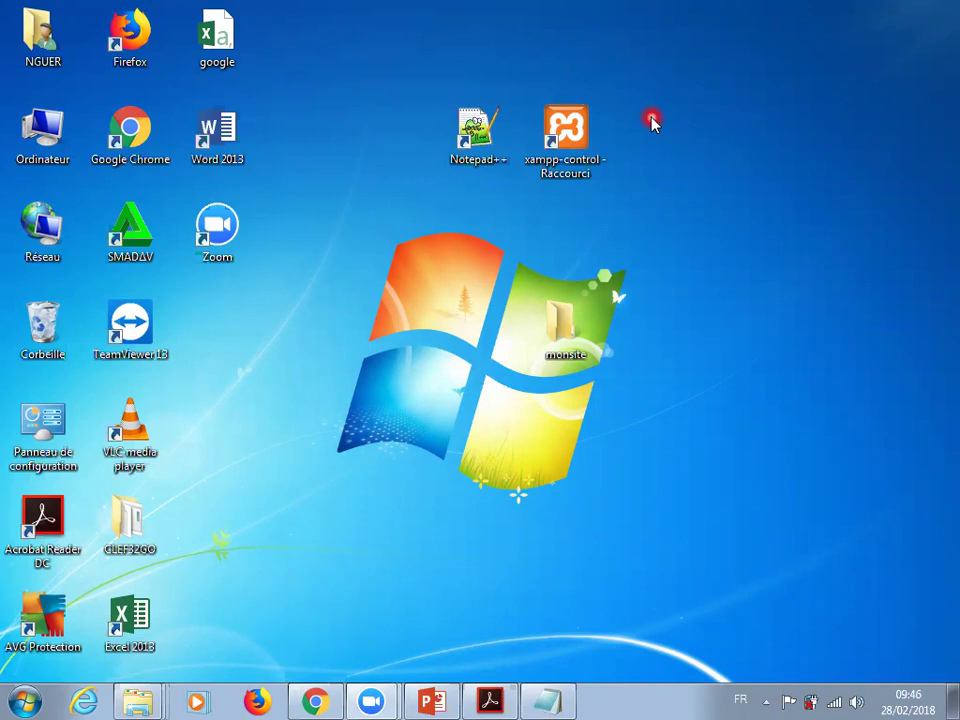
Switch to Google Chrome and search Google for xampp.
{"action": "left_click", "coordinate": [505, 145]}
{"action": "left_click", "coordinate": [329, 700]}
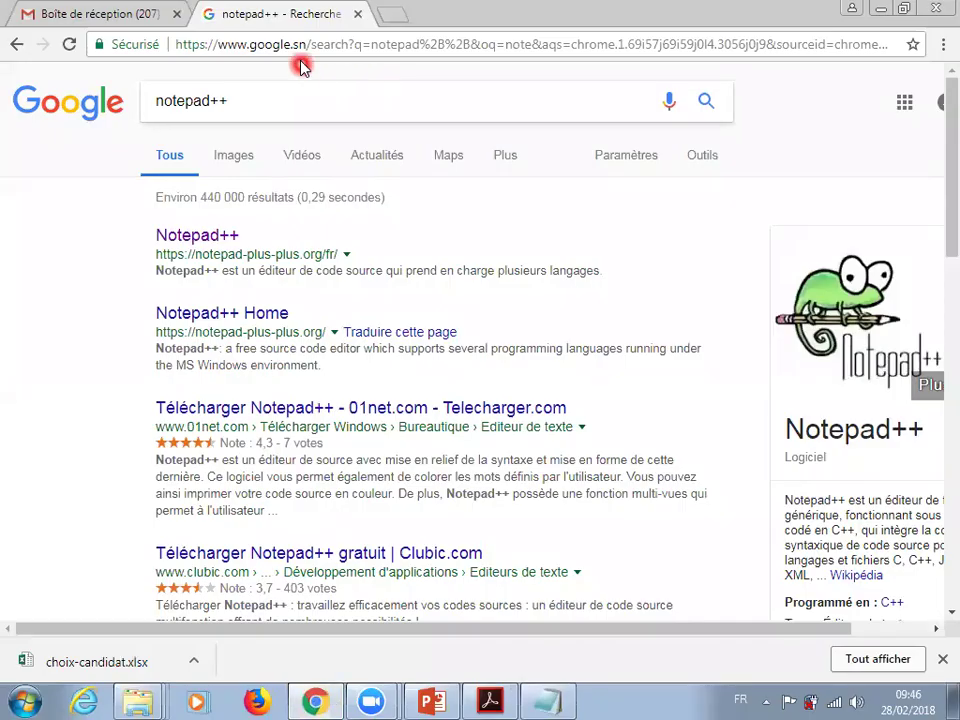
{"action": "double_click", "coordinate": [257, 101]}
{"action": "triple_click", "coordinate": [257, 101]}
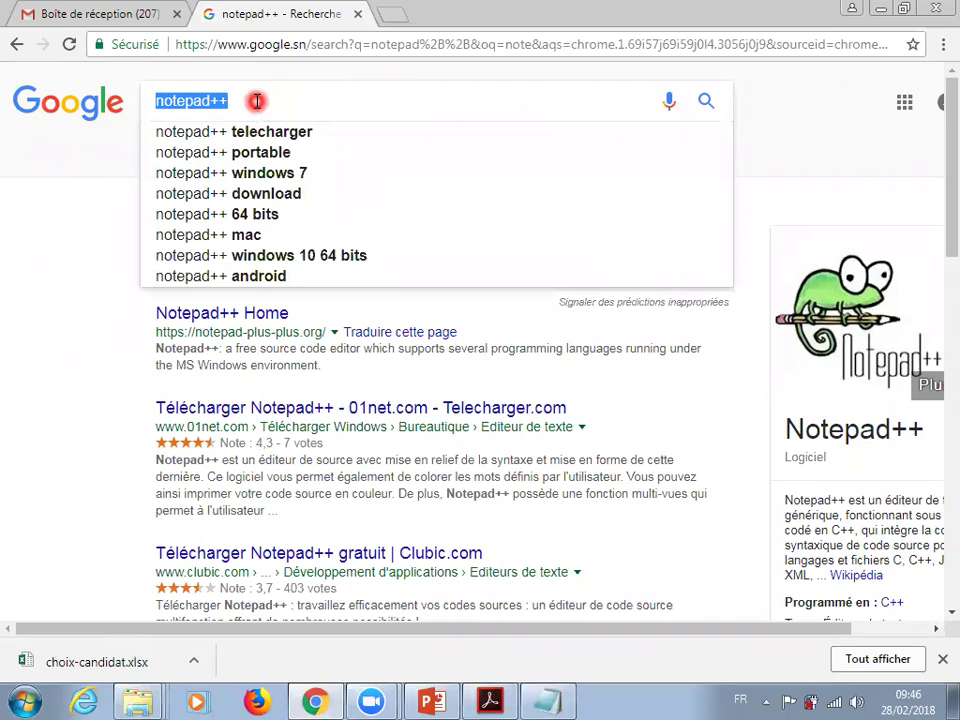
{"action": "type", "text": "xampp"}
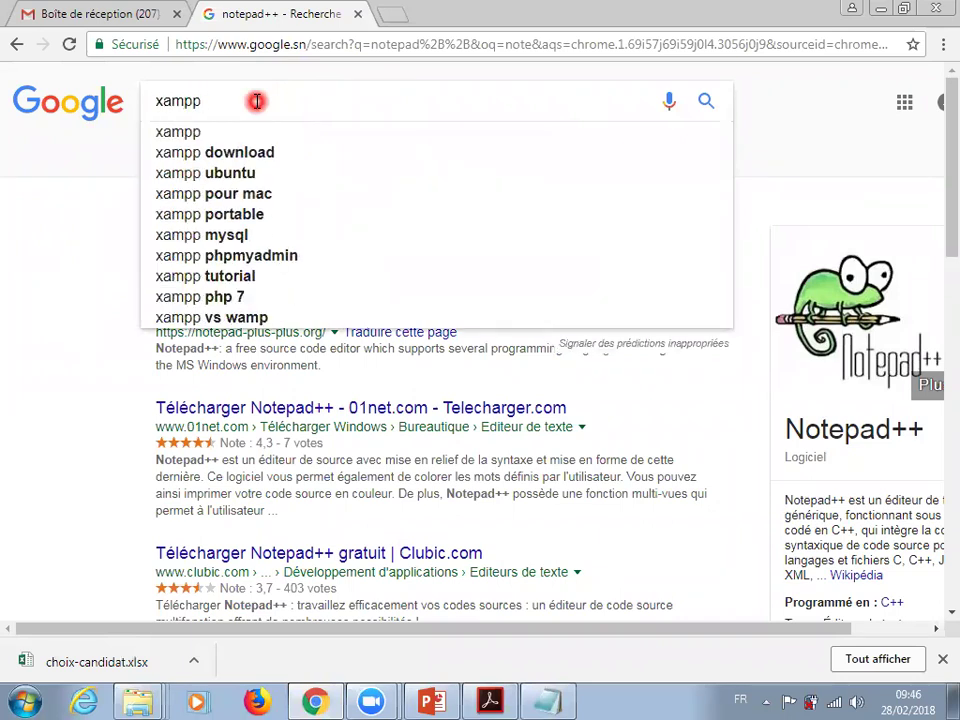
{"action": "key", "text": "Return"}
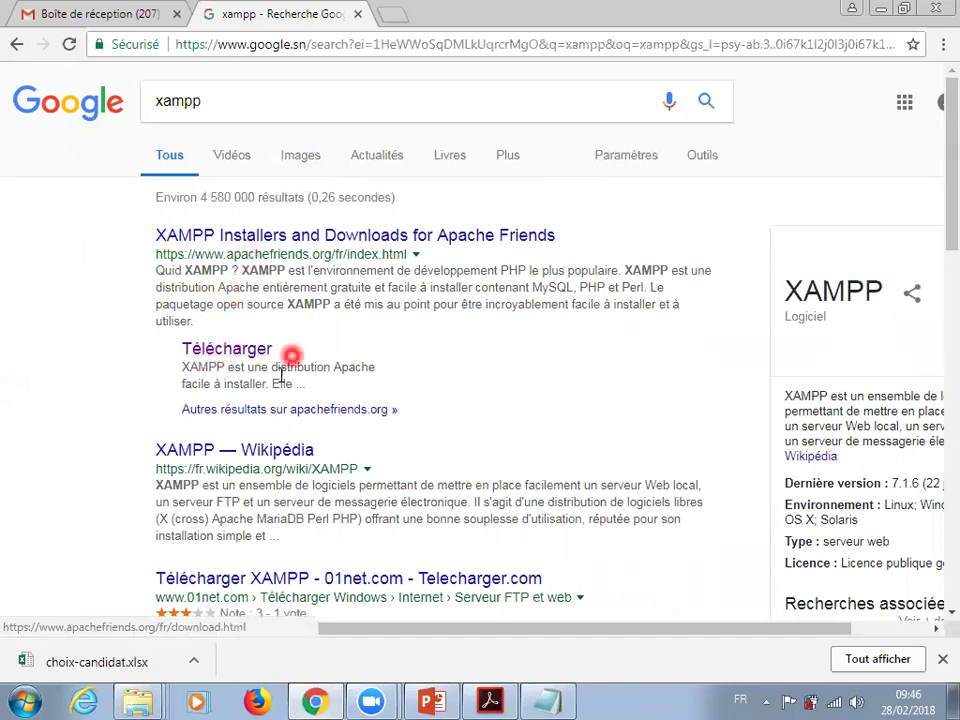
{"action": "left_click", "coordinate": [233, 352]}
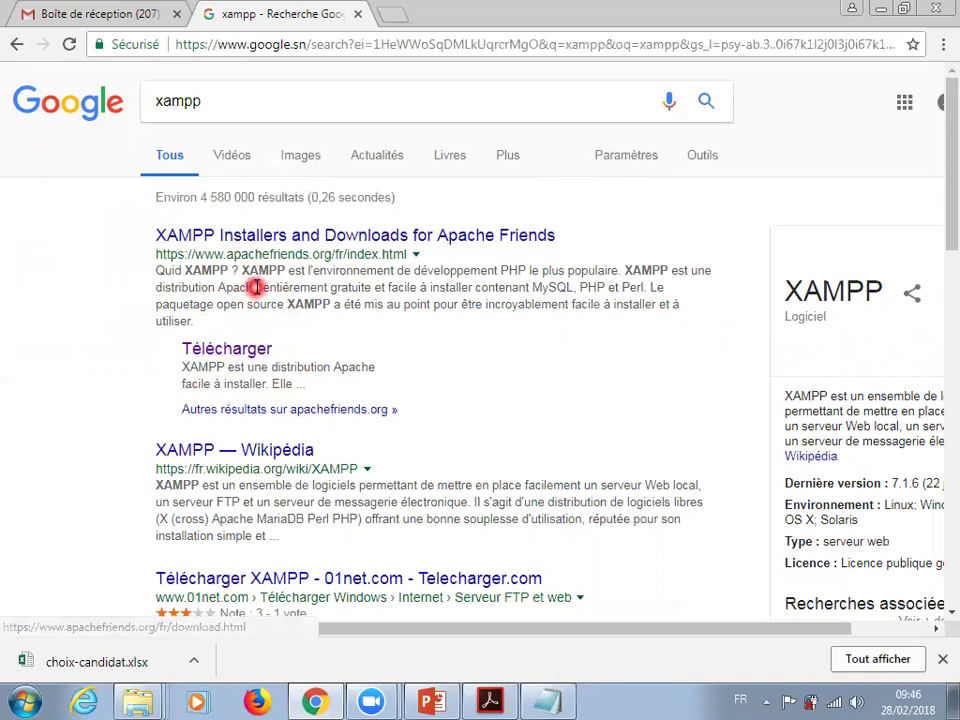
Search Google for notepad++ and return to the desktop.
{"action": "left_click", "coordinate": [221, 96]}
{"action": "left_click_drag", "start_coordinate": [221, 96], "coordinate": [99, 90]}
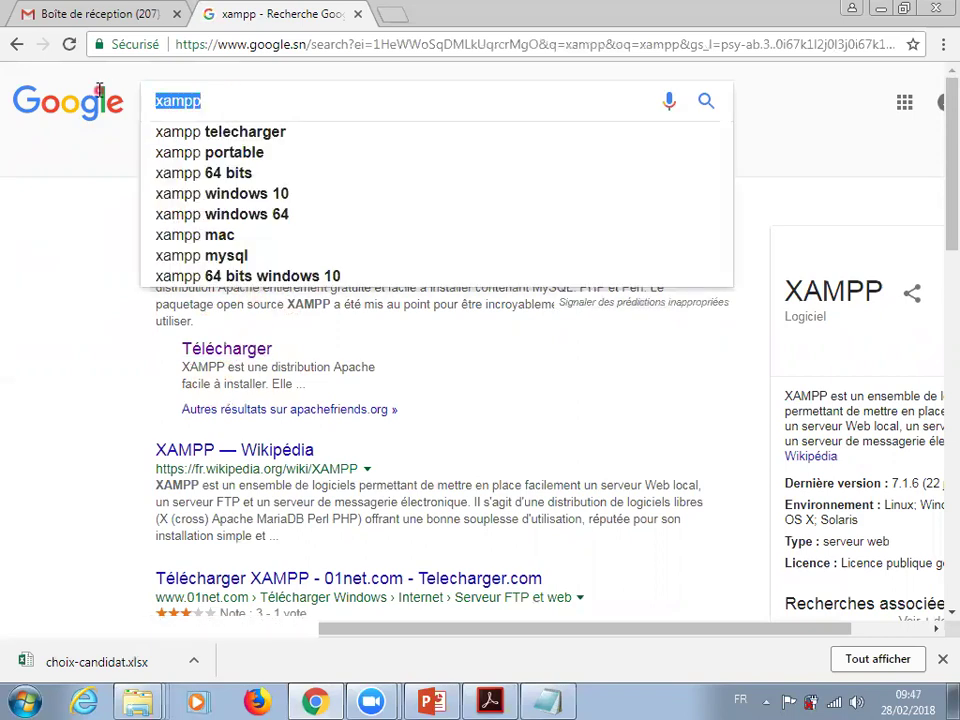
{"action": "type", "text": "note"}
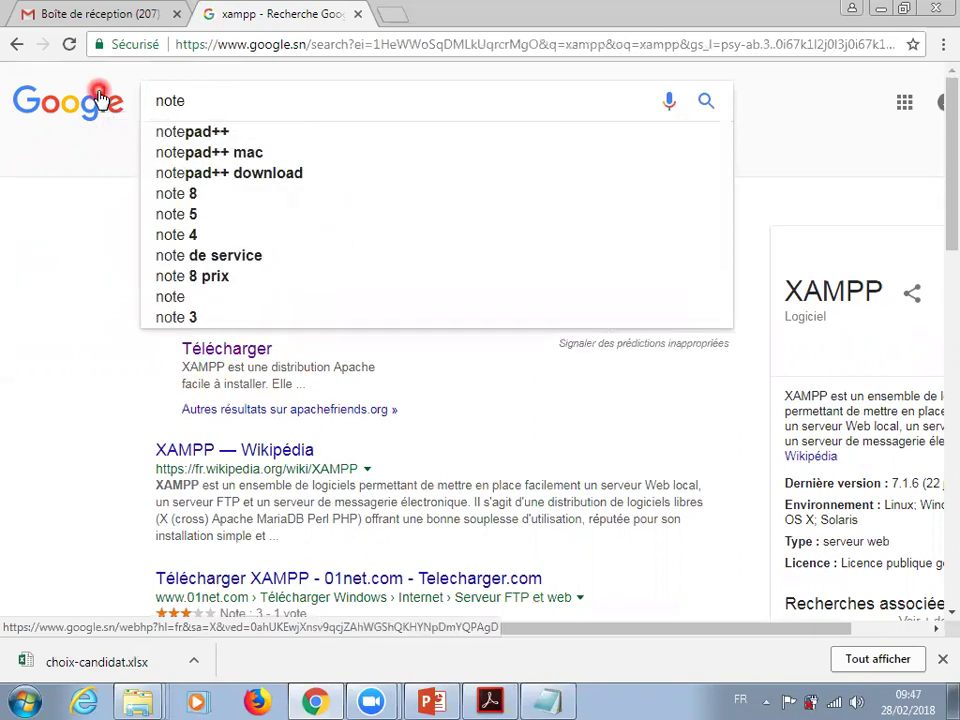
{"action": "key", "text": "Down"}
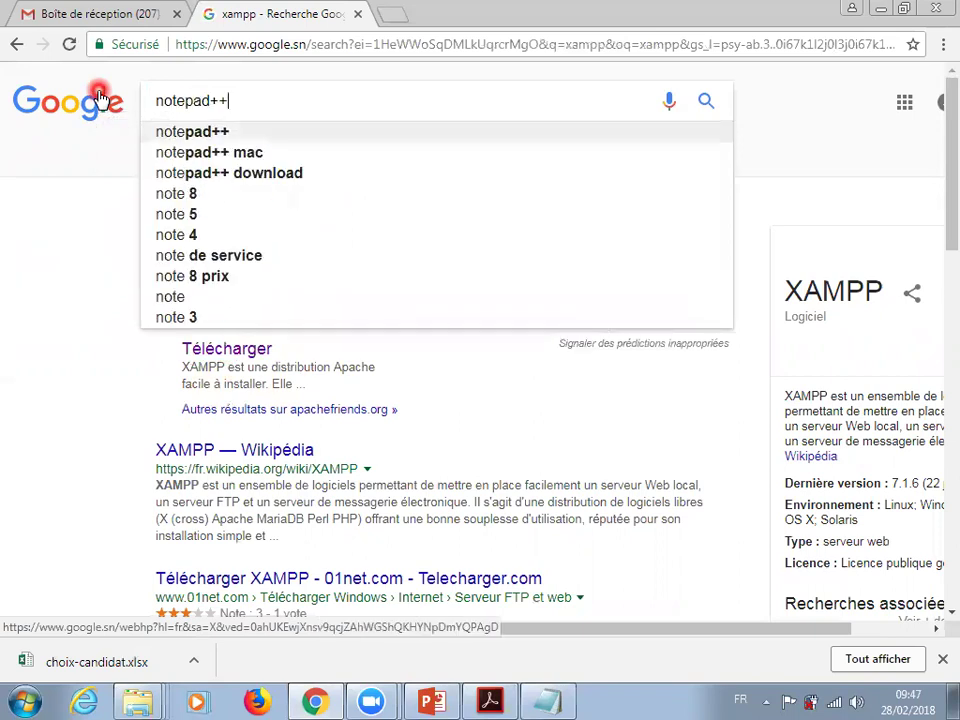
{"action": "key", "text": "Return"}
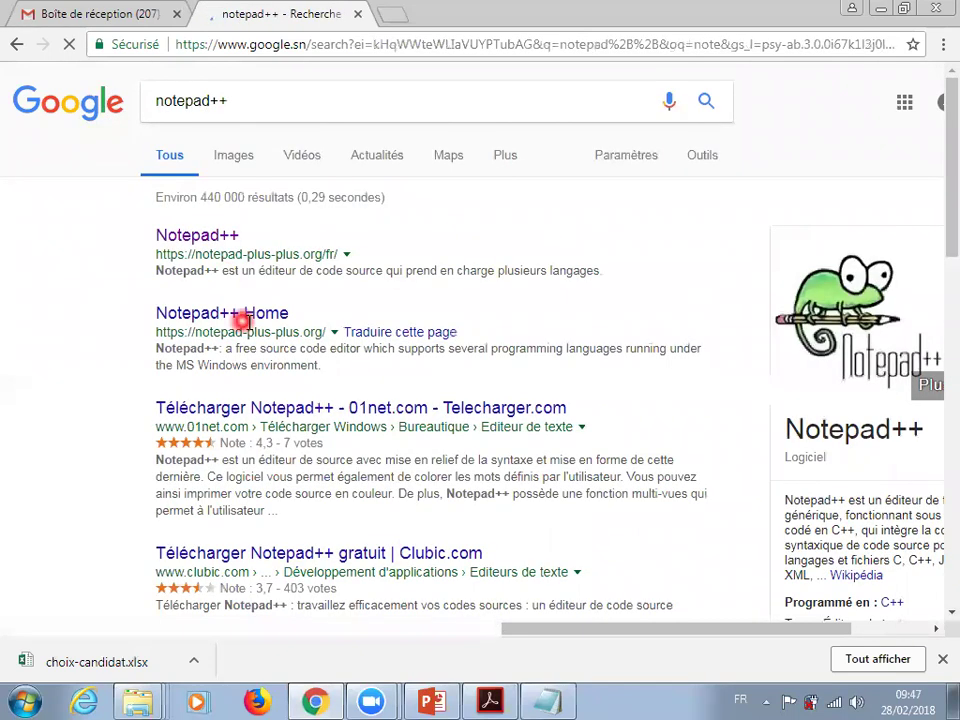
{"action": "left_click", "coordinate": [220, 240]}
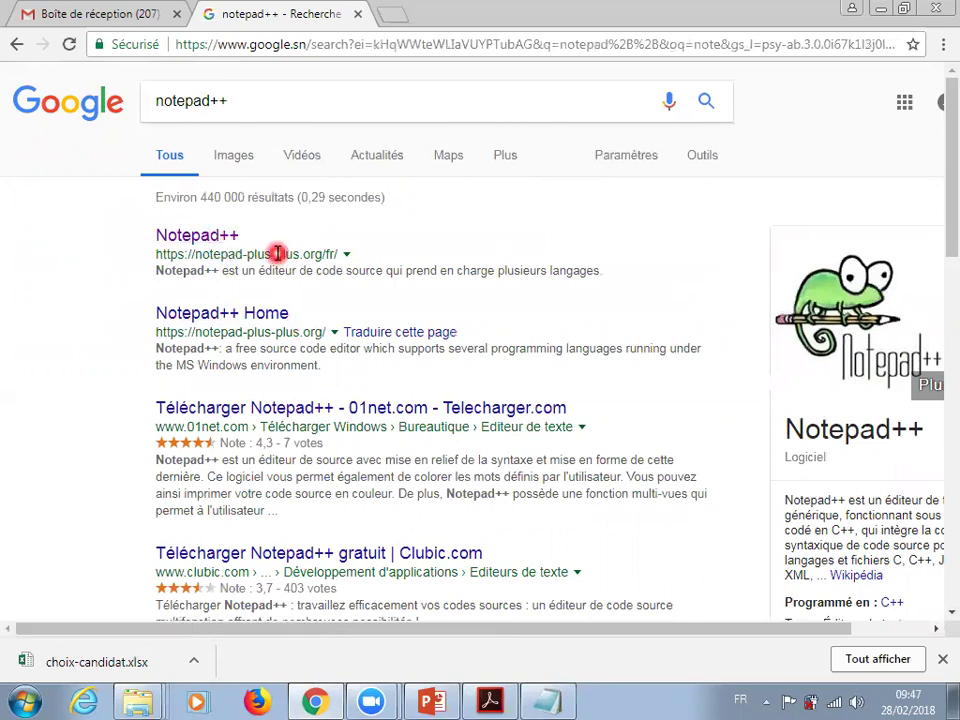
{"action": "left_click", "coordinate": [954, 700]}
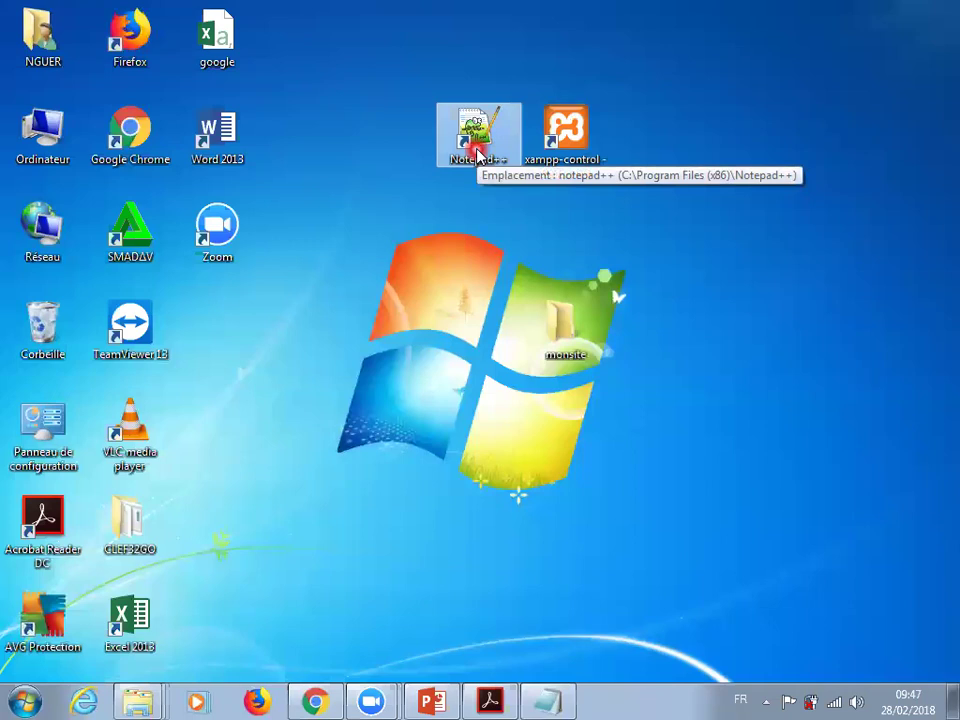
Launch the XAMPP Control Panel and start the Apache module.
{"action": "left_click", "coordinate": [572, 152], "text": "ctrl"}
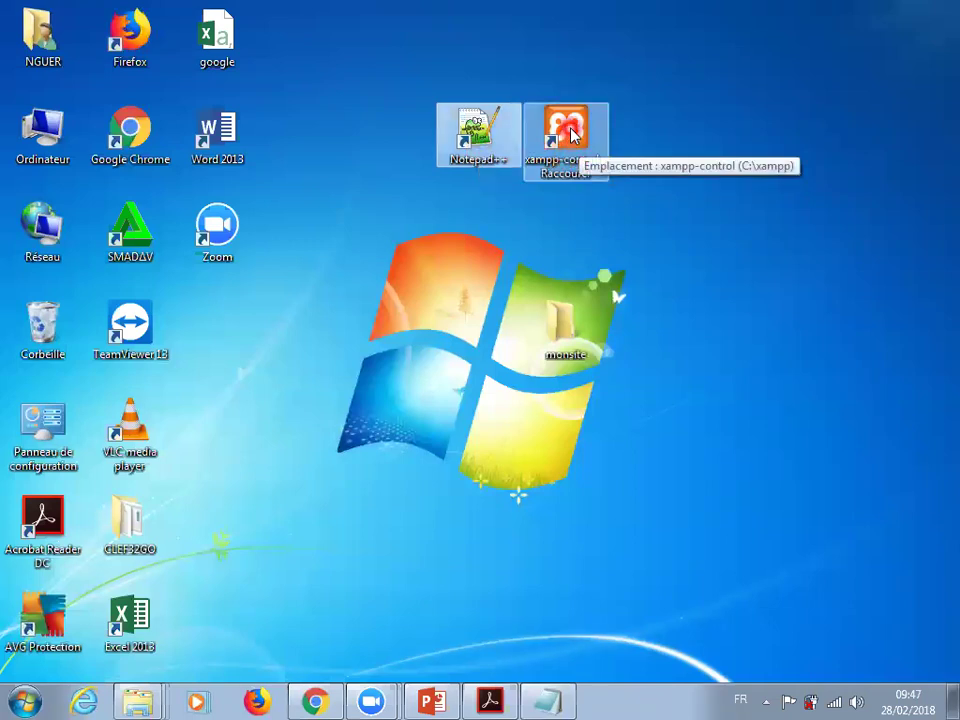
{"action": "left_click", "coordinate": [572, 135]}
{"action": "double_click", "coordinate": [572, 135]}
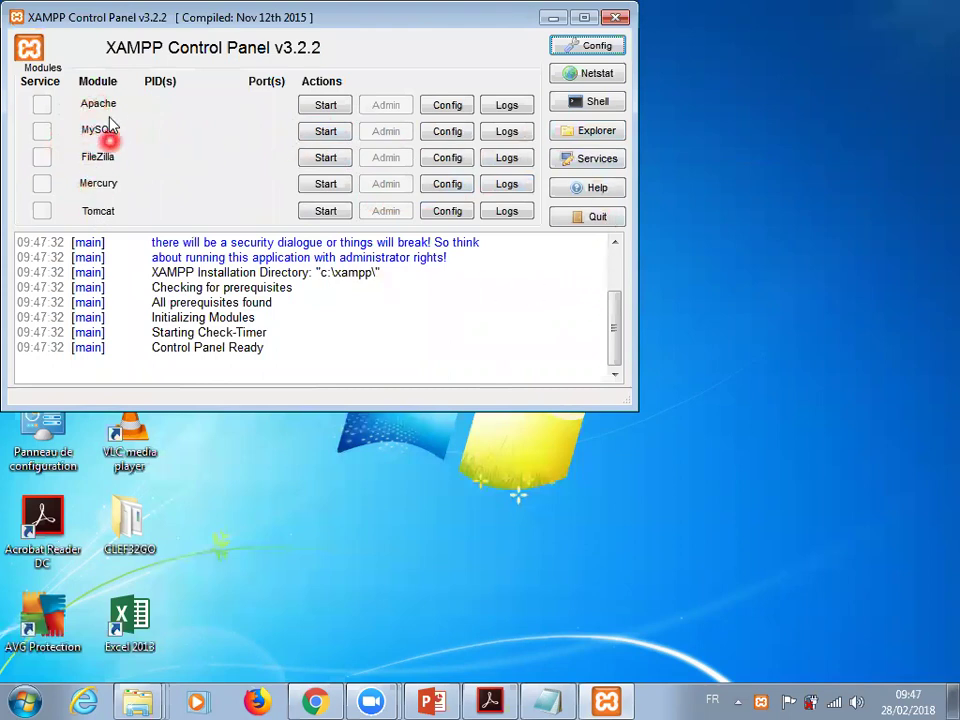
{"action": "left_click", "coordinate": [312, 110]}
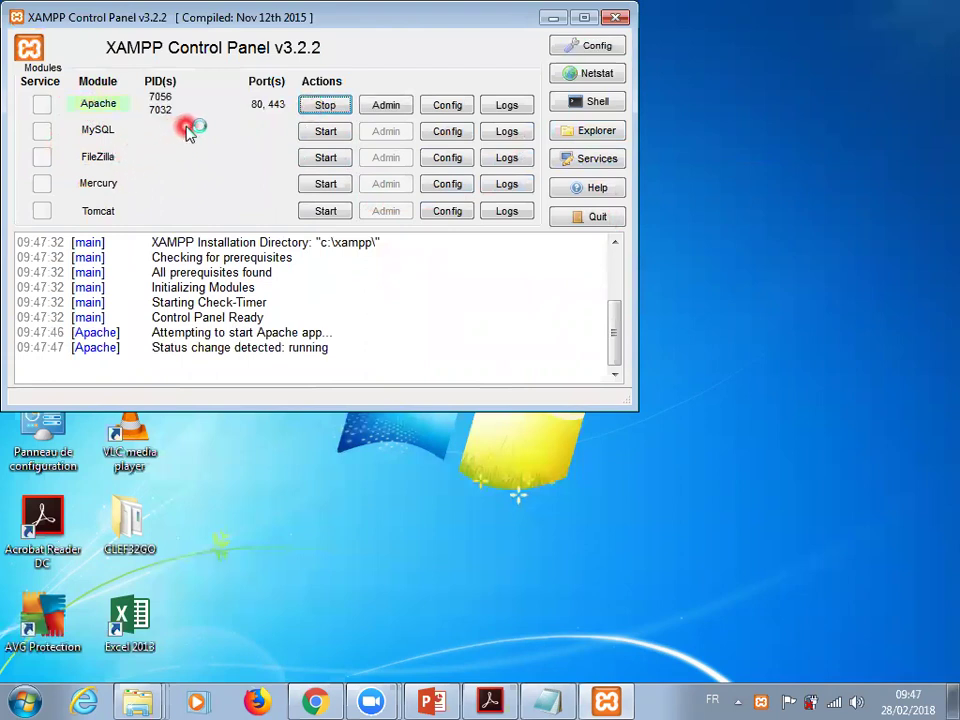
{"action": "left_click", "coordinate": [386, 103]}
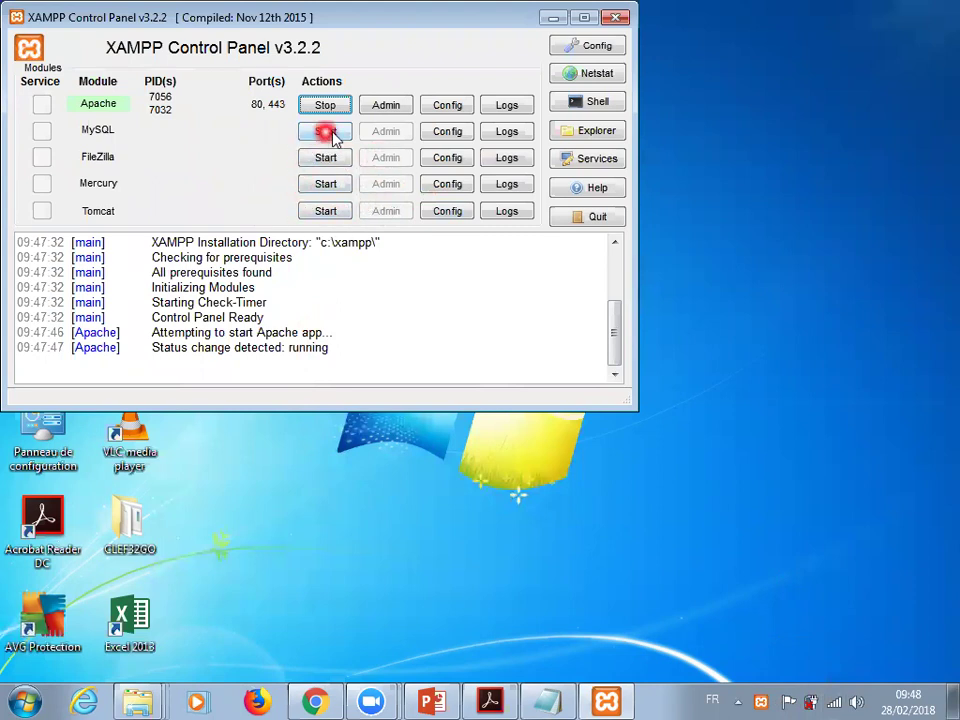
Create a folder named monsite inside the htdocs folder of the XAMPP installation directory.
{"action": "left_click", "coordinate": [583, 134]}
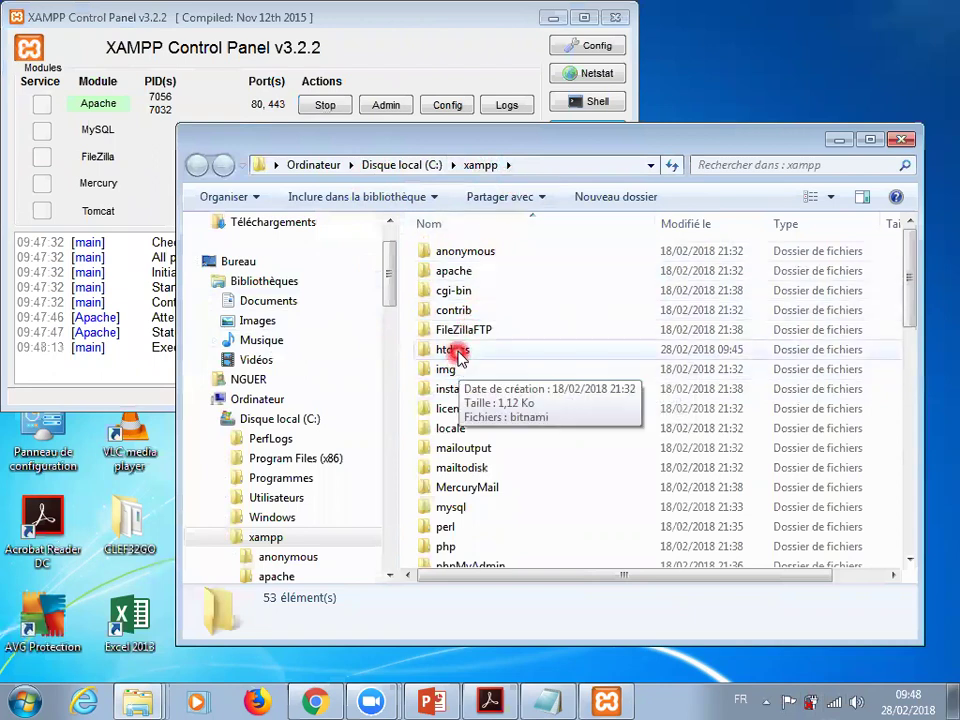
{"action": "left_click", "coordinate": [458, 351]}
{"action": "double_click", "coordinate": [458, 350]}
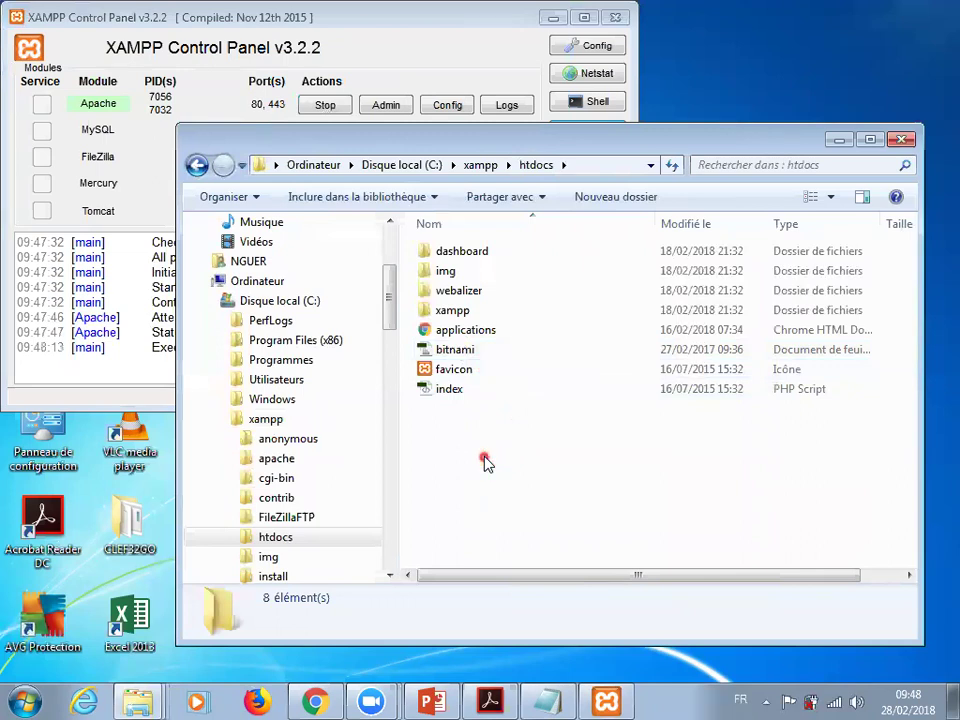
{"action": "right_click", "coordinate": [484, 460]}
{"action": "mouse_move", "coordinate": [551, 418]}
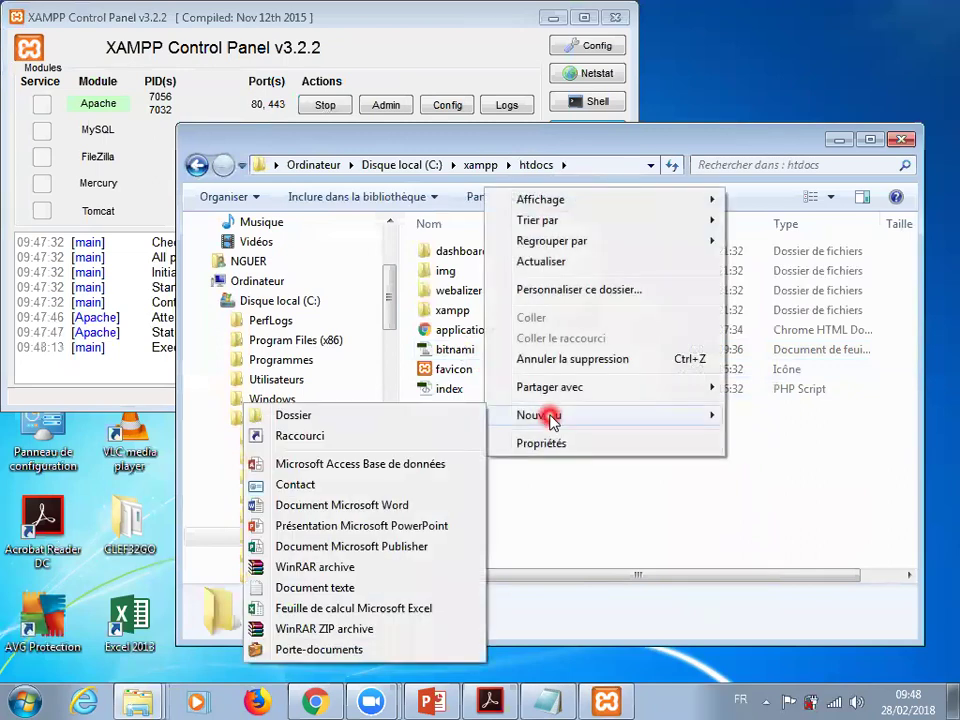
{"action": "left_click", "coordinate": [364, 415]}
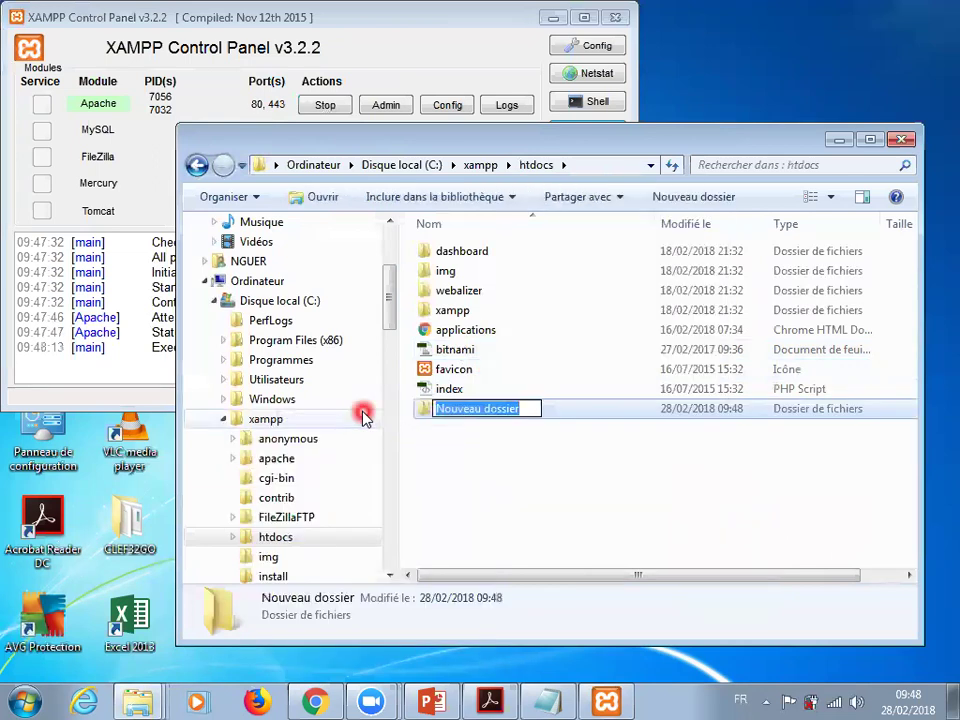
{"action": "type", "text": "monsite"}
{"action": "key", "text": "Return"}
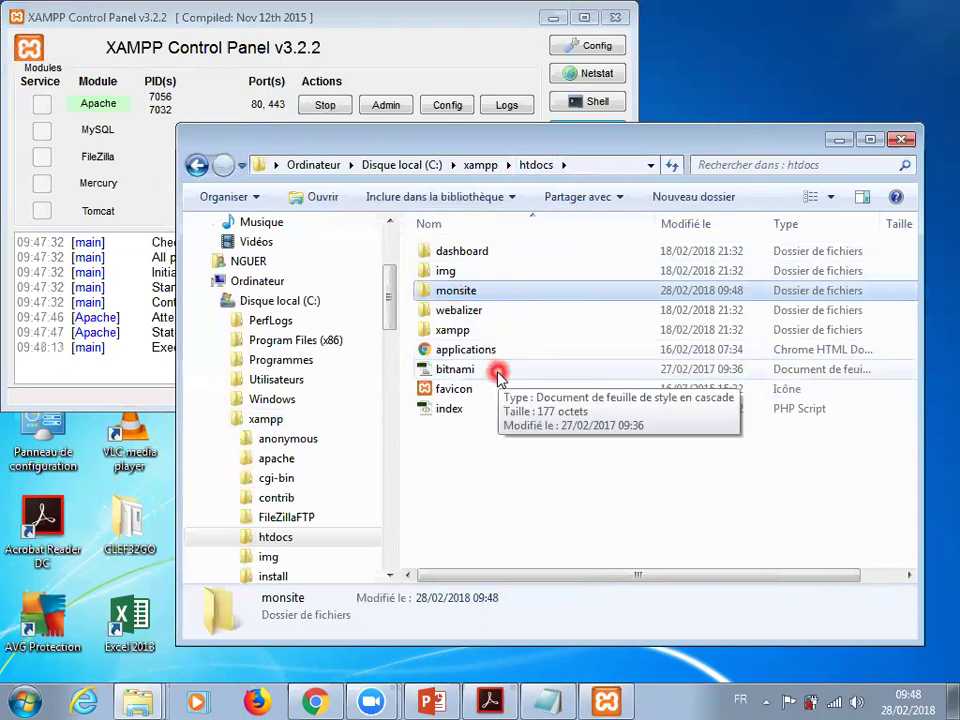
View the contents of the monsite folder, and minimize the file explorer and XAMPP Control Panel windows.
{"action": "double_click", "coordinate": [470, 292]}
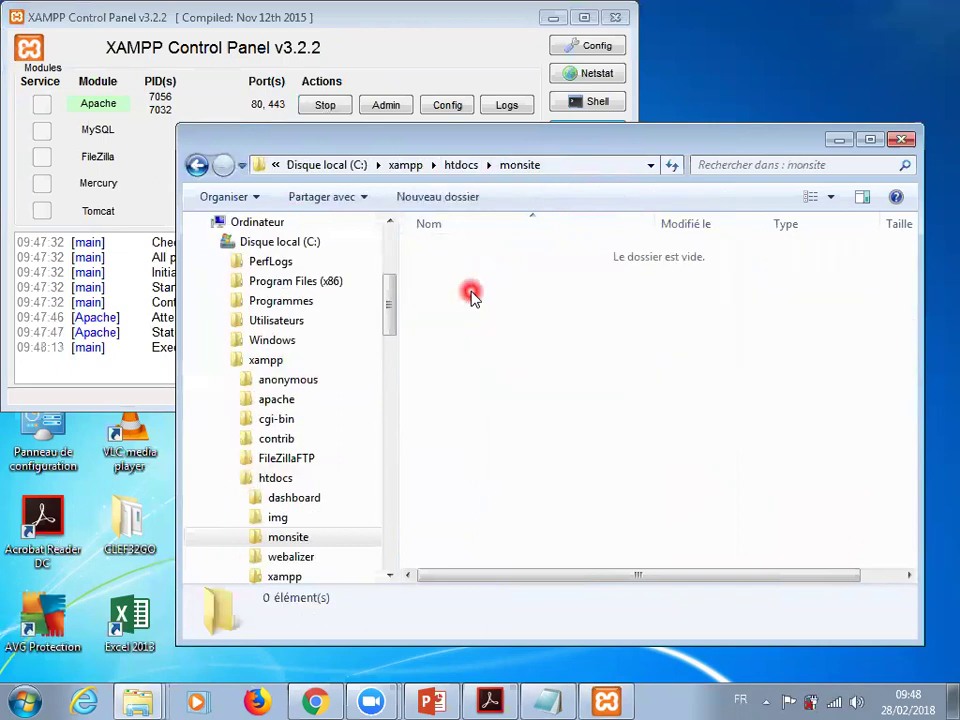
{"action": "left_click", "coordinate": [197, 165]}
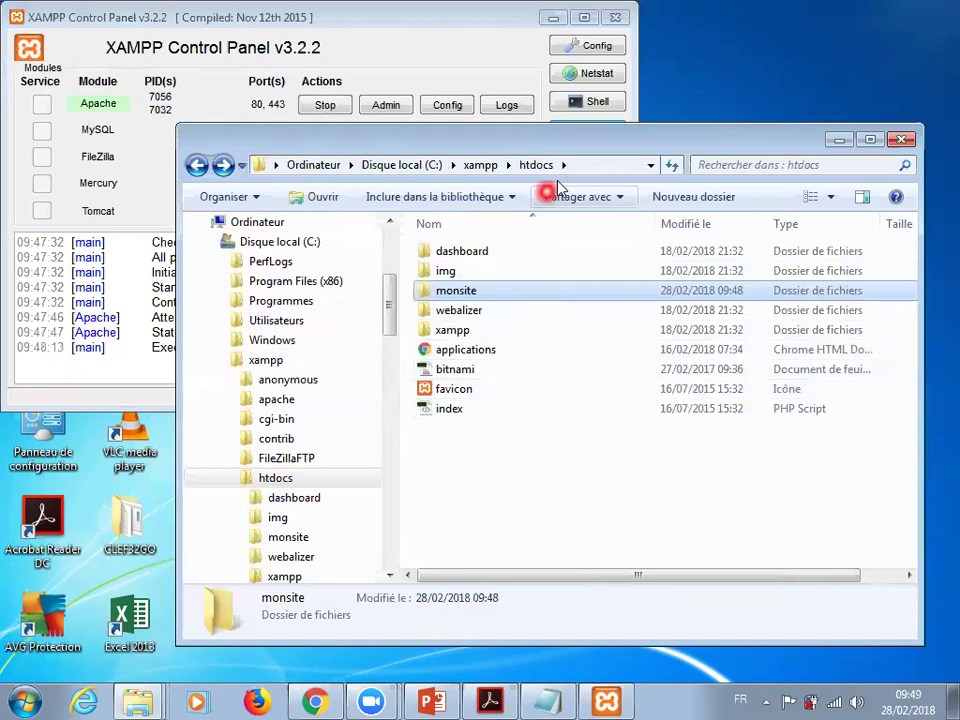
{"action": "left_click", "coordinate": [838, 143]}
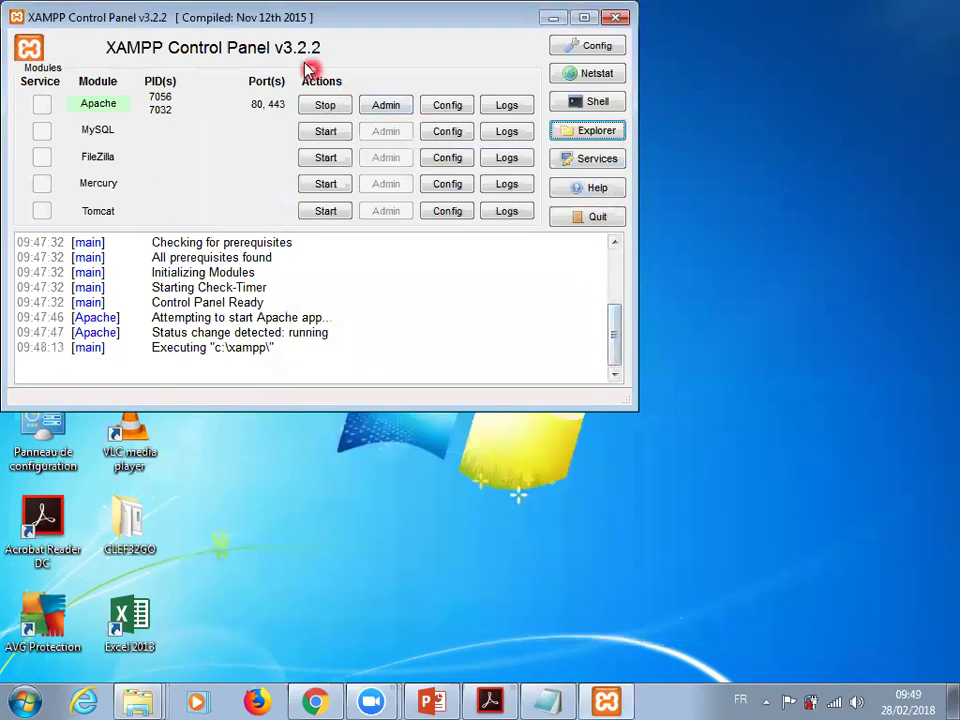
{"action": "left_click_drag", "start_coordinate": [296, 33], "coordinate": [396, 196]}
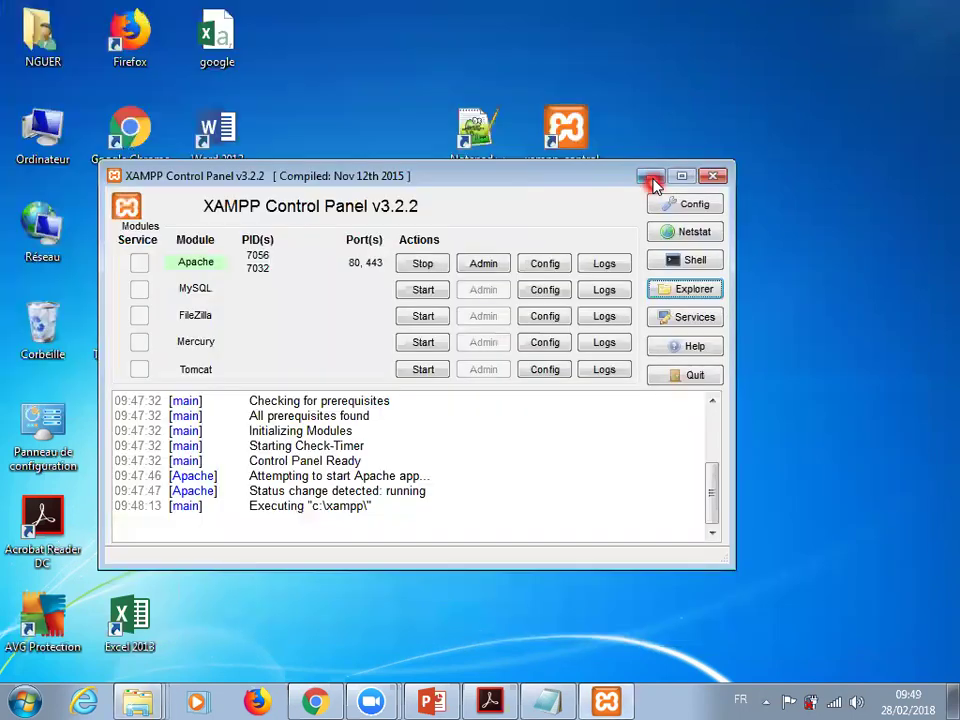
{"action": "left_click", "coordinate": [655, 178]}
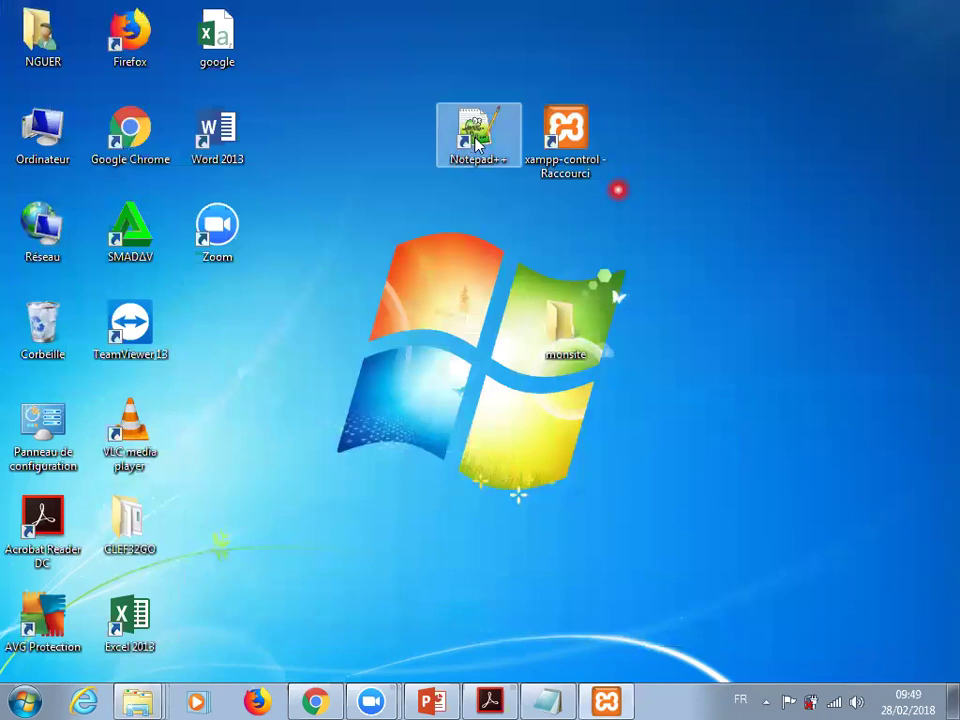
Launch Notepad++ and open the new document settings (Nouveau document) in its preferences.
{"action": "double_click", "coordinate": [476, 143]}
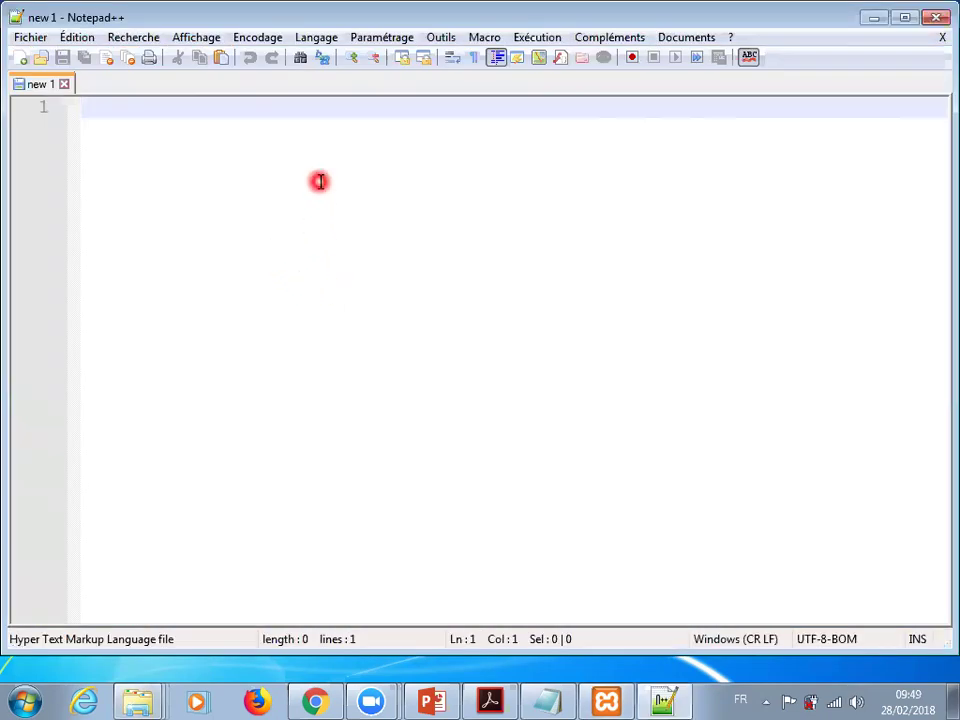
{"action": "left_click", "coordinate": [371, 38]}
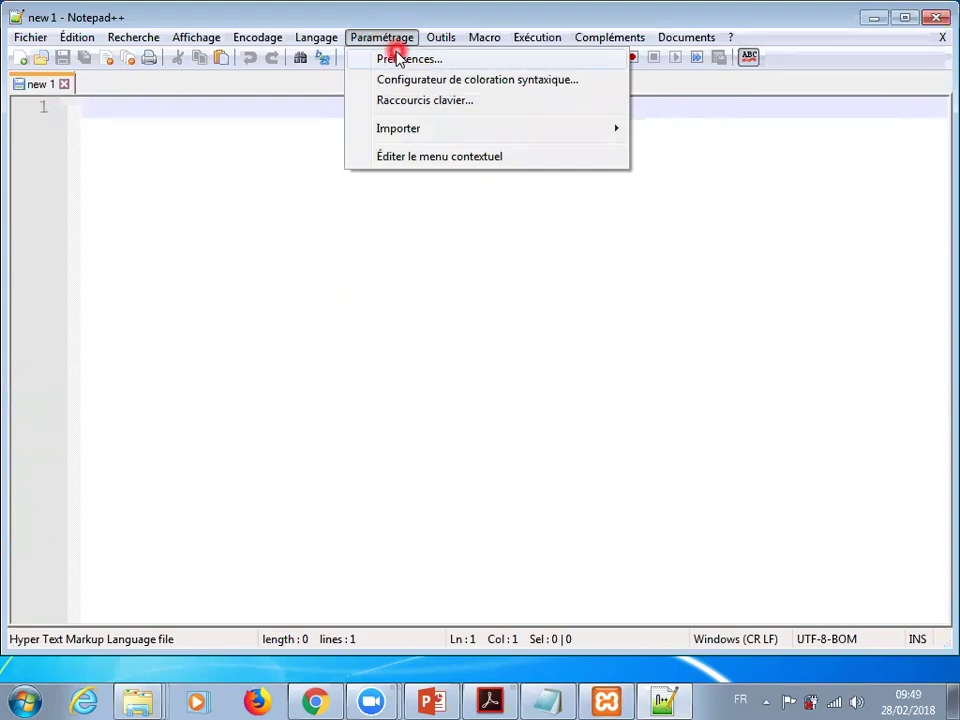
{"action": "left_click", "coordinate": [398, 58]}
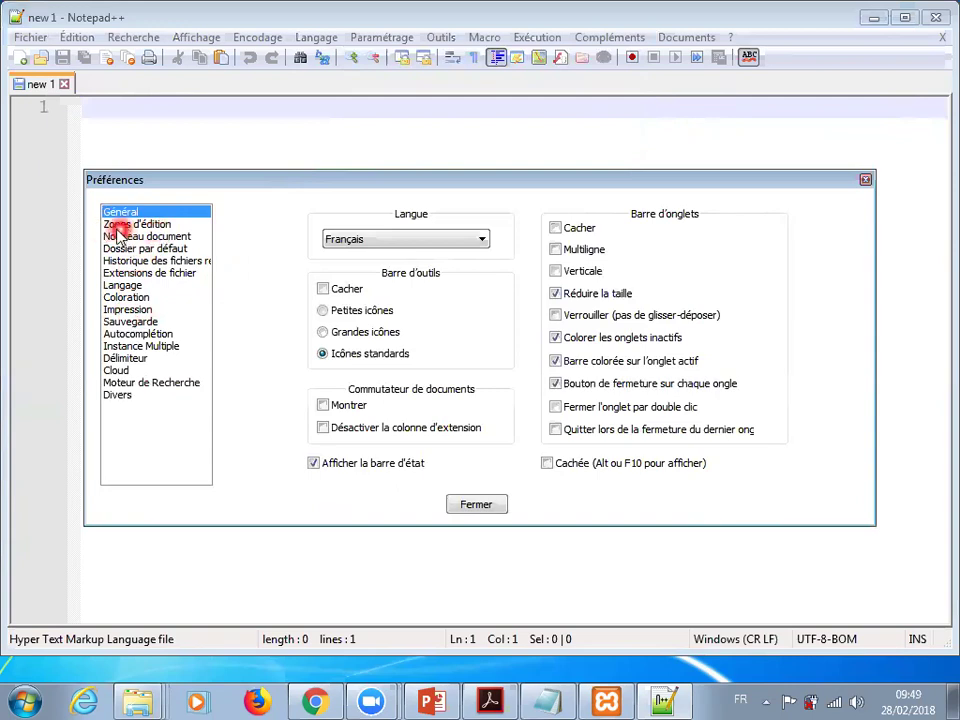
{"action": "left_click", "coordinate": [130, 224]}
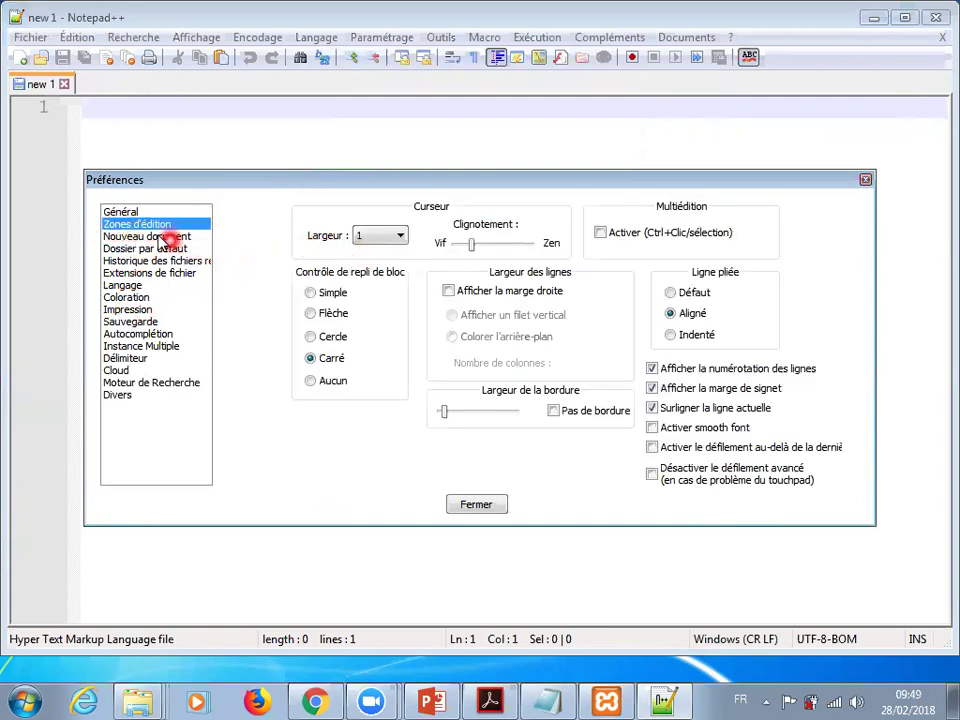
{"action": "left_click", "coordinate": [180, 237]}
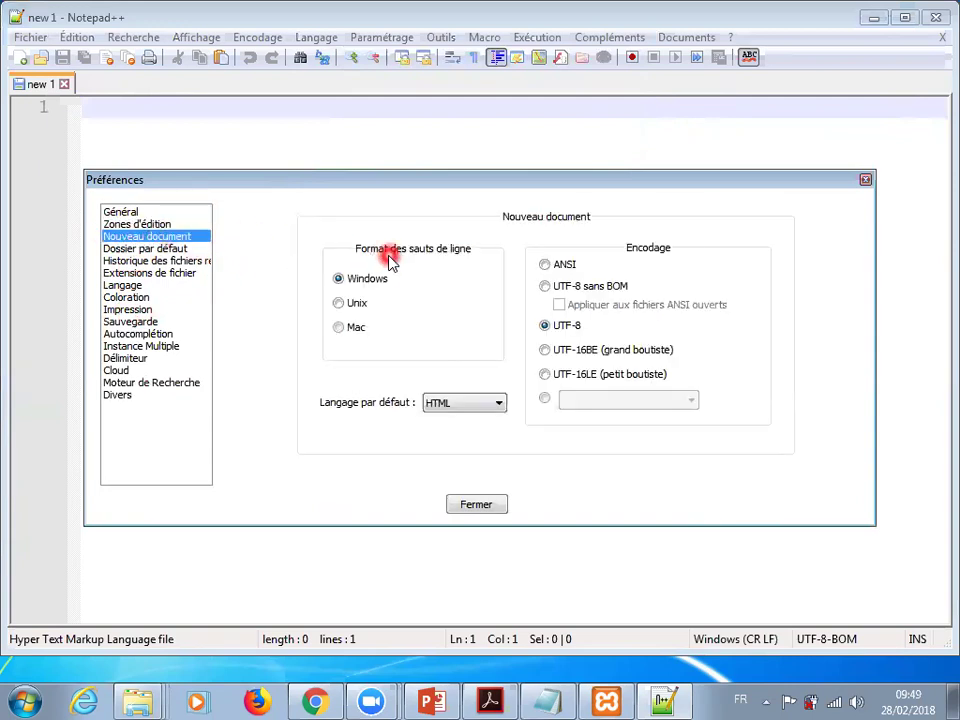
Set the default language for new documents to Normal Text.
{"action": "left_click", "coordinate": [473, 401]}
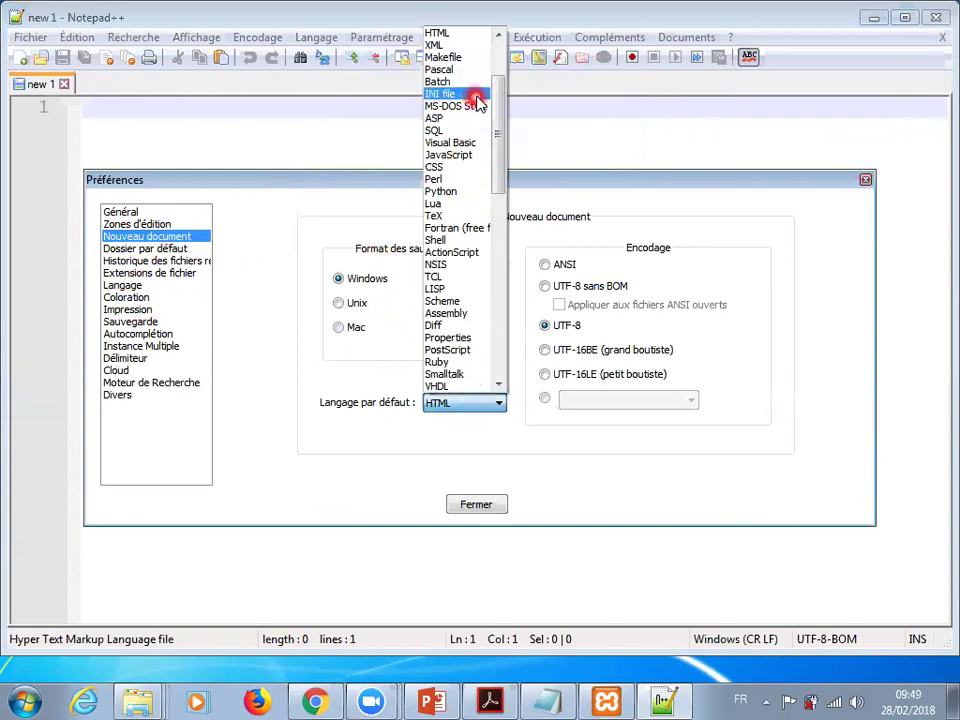
{"action": "left_click_drag", "start_coordinate": [503, 163], "coordinate": [499, 101]}
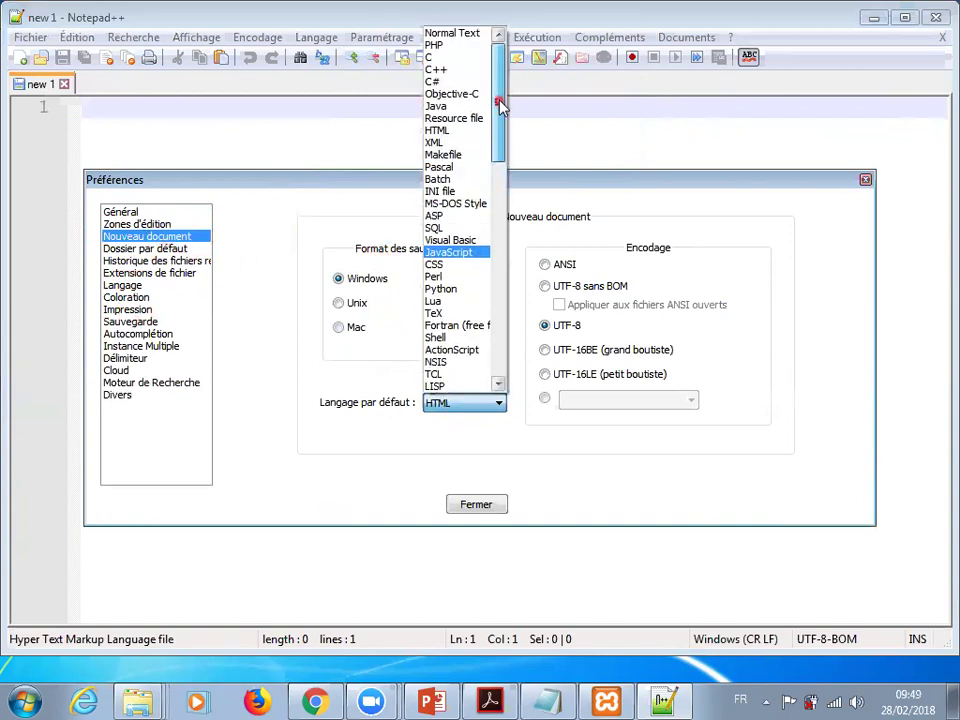
{"action": "left_click", "coordinate": [454, 36]}
{"action": "left_click", "coordinate": [458, 508]}
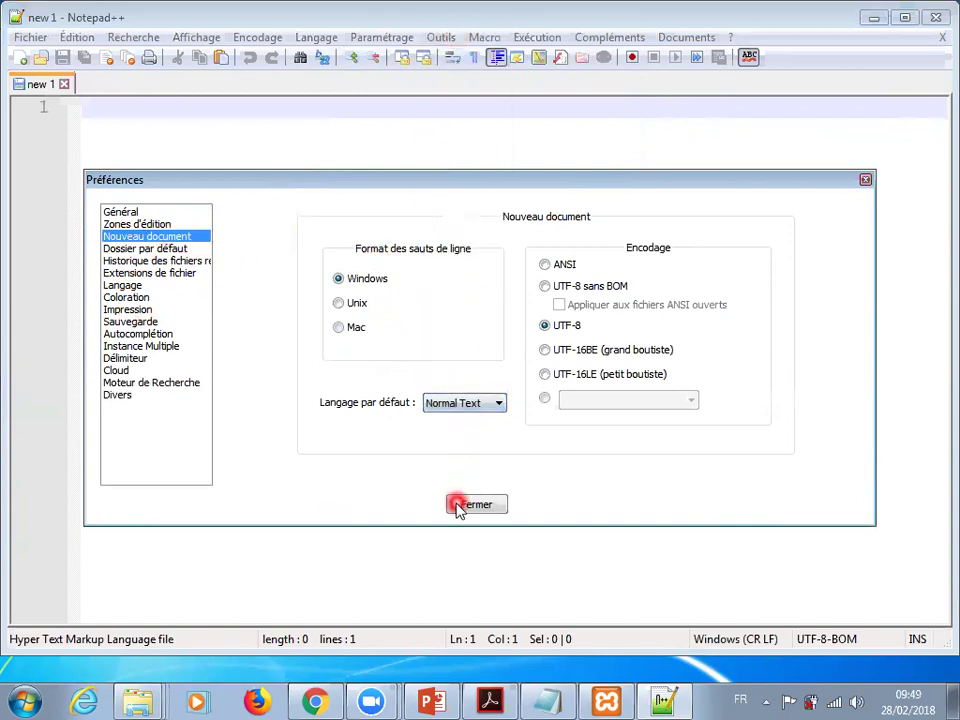
Set the default language for new documents to HTML.
{"action": "left_click", "coordinate": [489, 404]}
{"action": "mouse_move", "coordinate": [494, 113]}
{"action": "left_mouse_down"}
{"action": "mouse_move", "coordinate": [496, 205]}
{"action": "mouse_move", "coordinate": [498, 118]}
{"action": "left_mouse_up"}
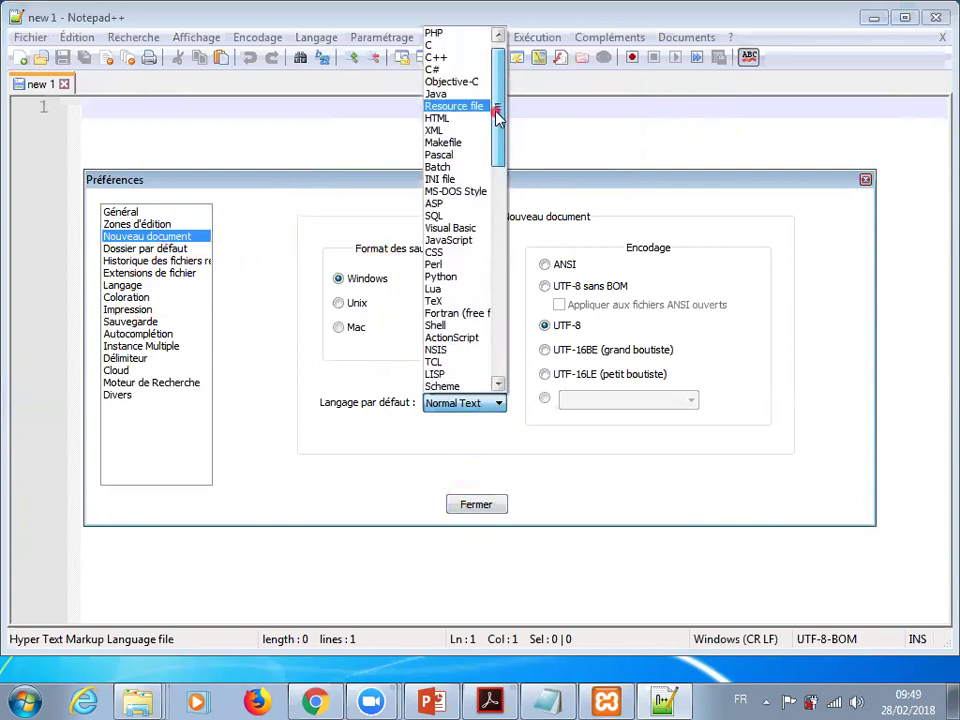
{"action": "left_click", "coordinate": [460, 120]}
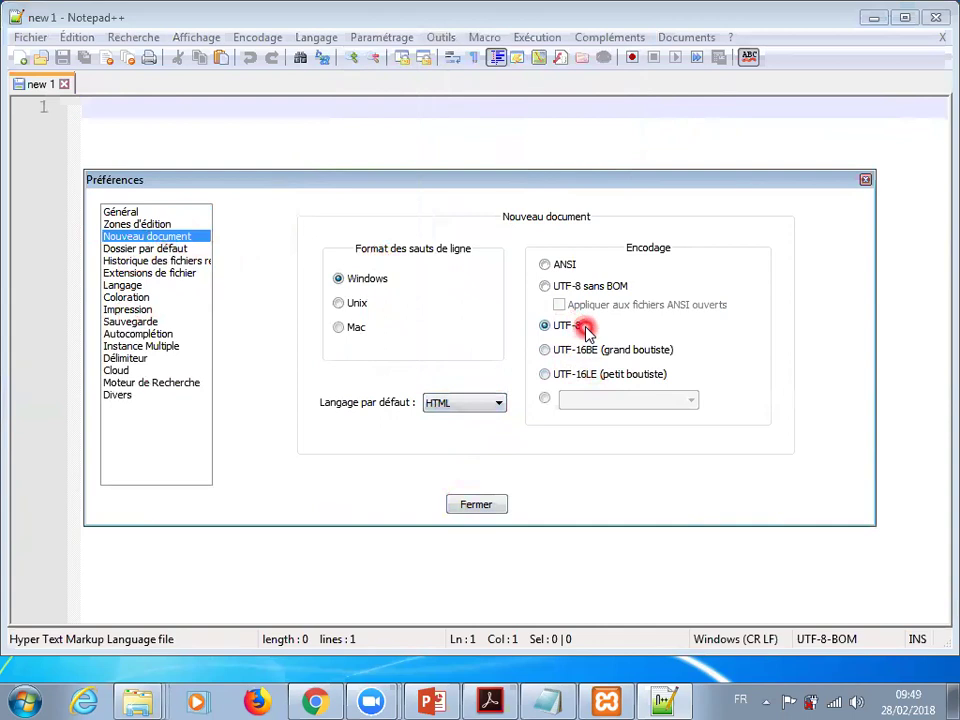
Set the default open/save folder to C:\xampp\htdocs\monsite in the preferences and close them.
{"action": "left_click", "coordinate": [150, 248]}
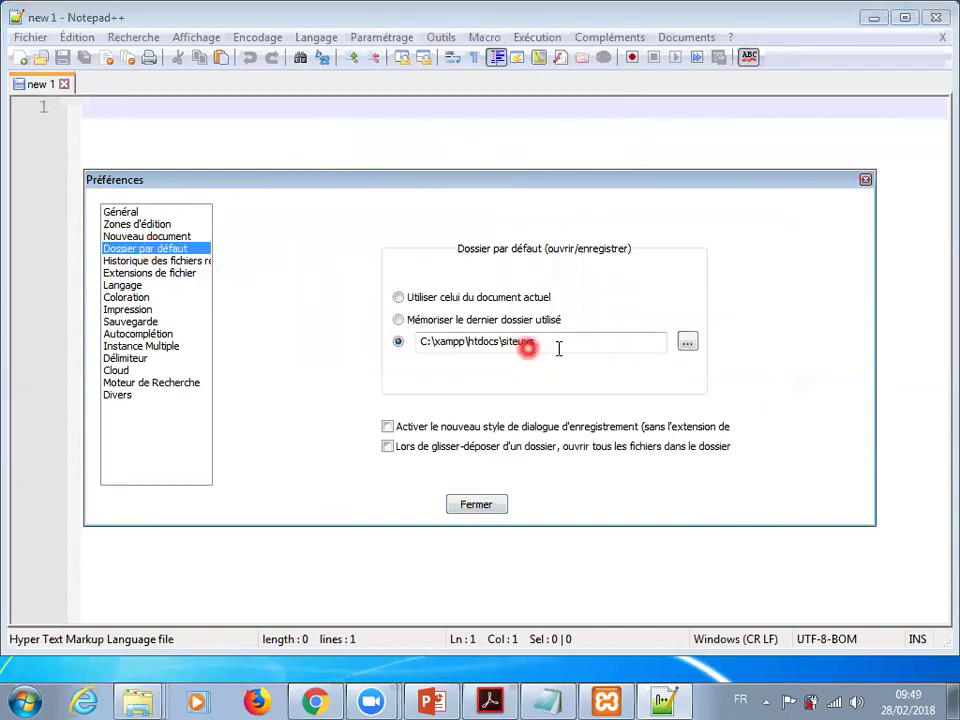
{"action": "left_click", "coordinate": [399, 298]}
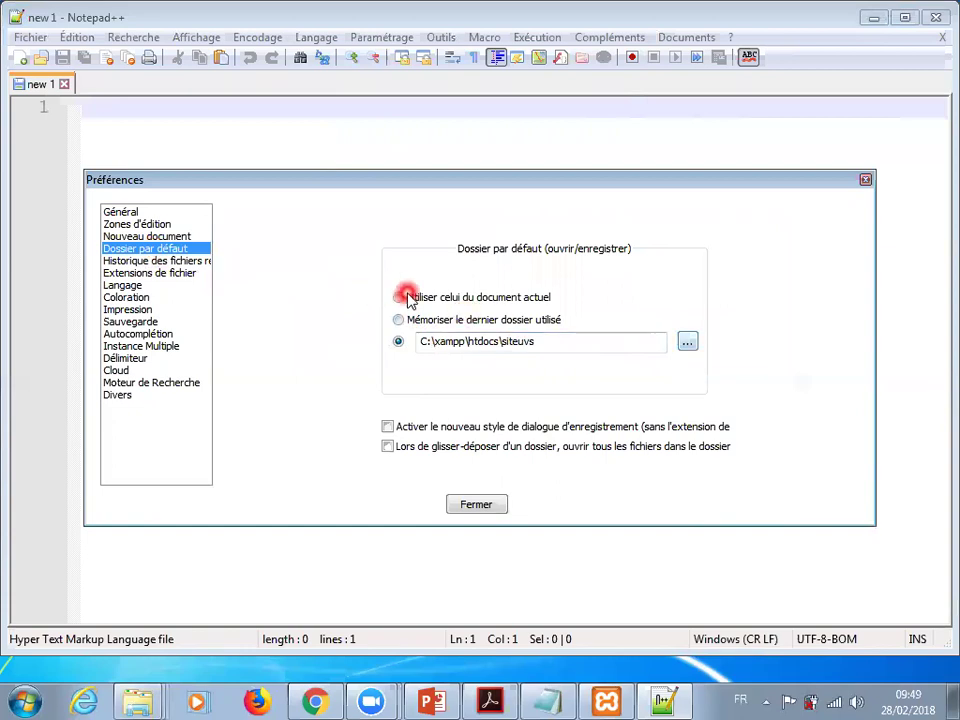
{"action": "left_click", "coordinate": [398, 341]}
{"action": "left_click", "coordinate": [686, 343]}
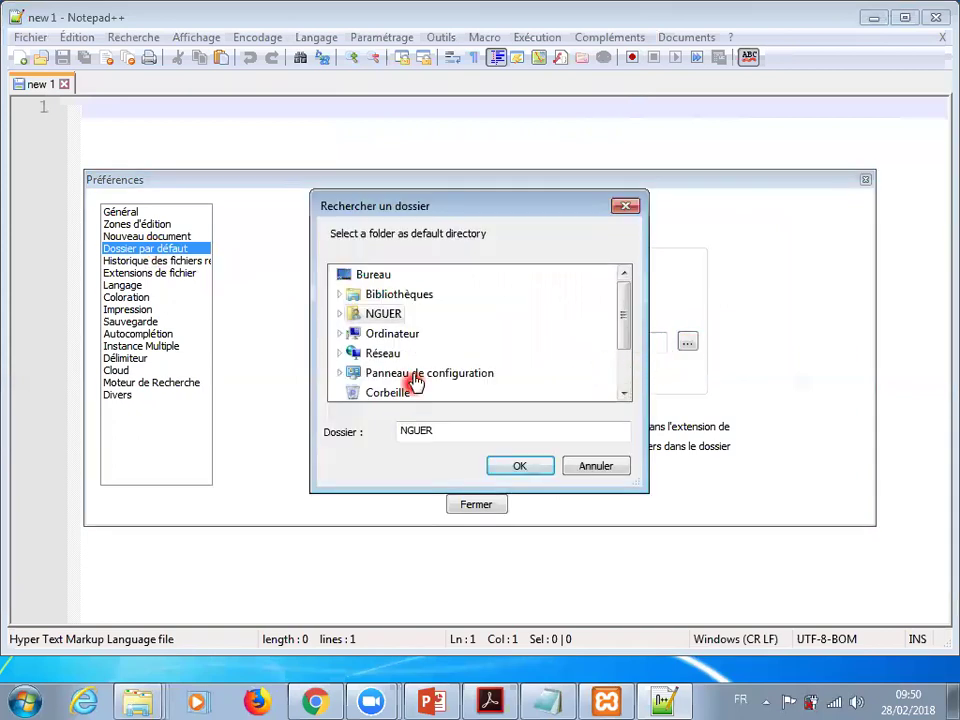
{"action": "left_click", "coordinate": [340, 333]}
{"action": "left_click", "coordinate": [349, 353]}
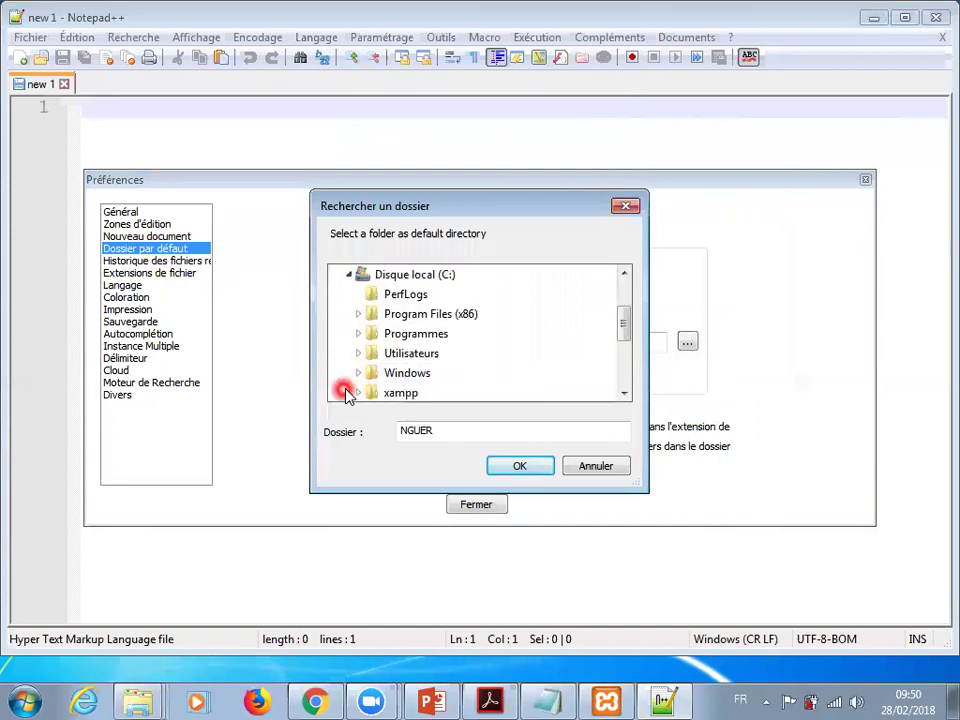
{"action": "left_click", "coordinate": [356, 391]}
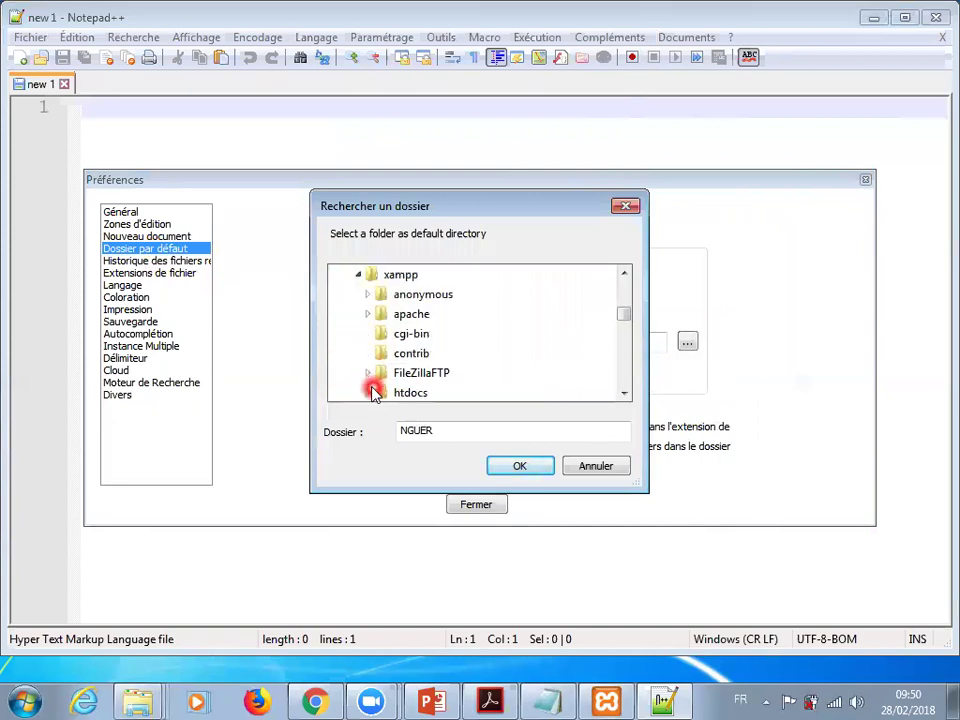
{"action": "left_click", "coordinate": [367, 391]}
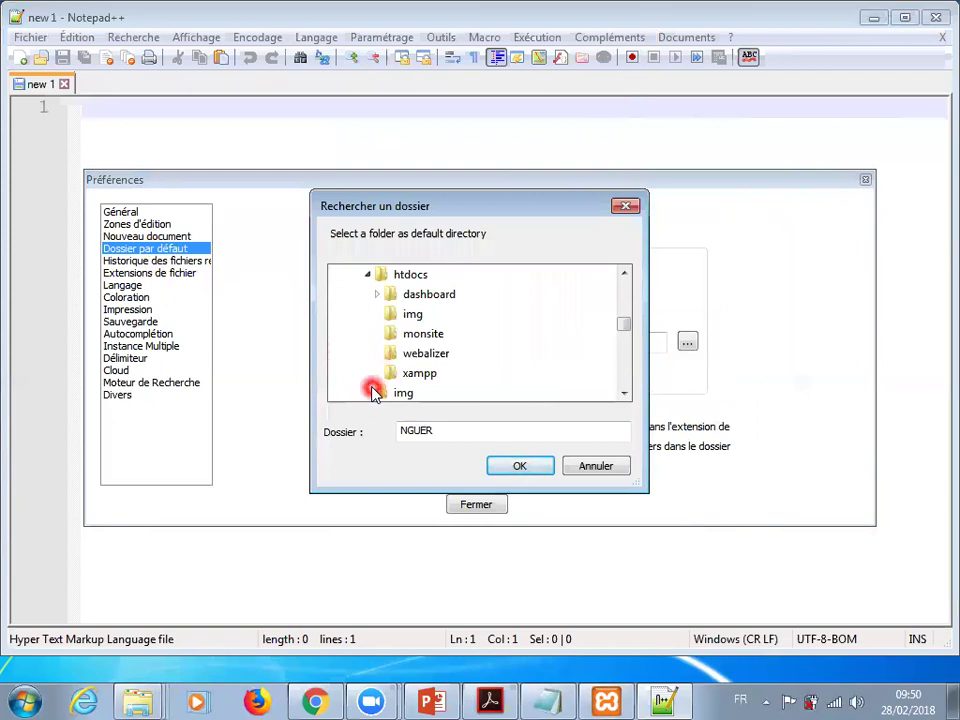
{"action": "left_click", "coordinate": [400, 334]}
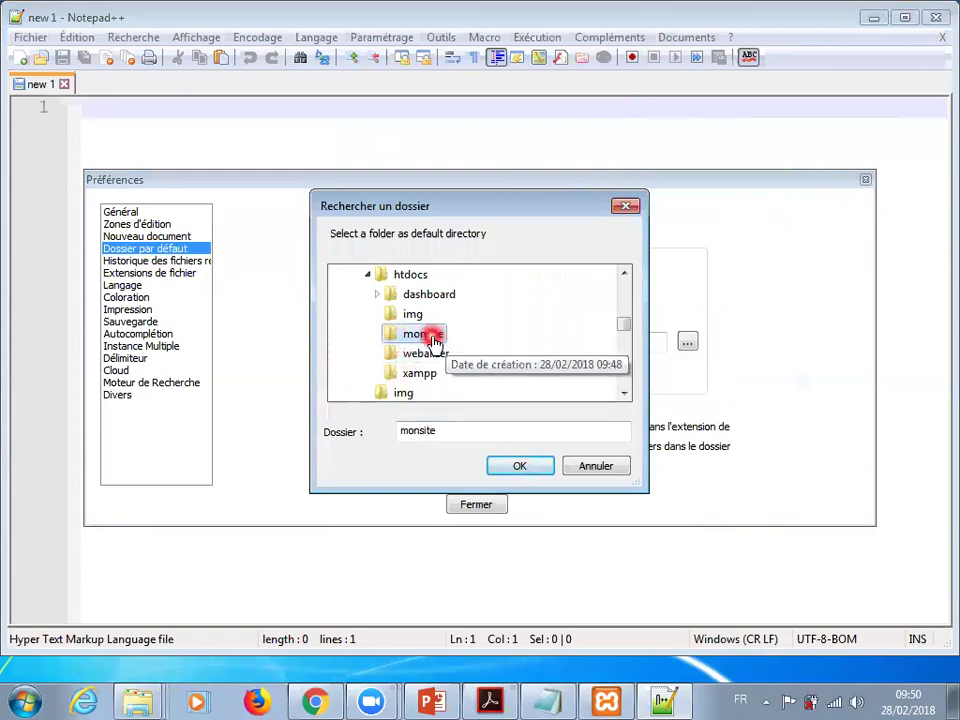
{"action": "left_click", "coordinate": [507, 472]}
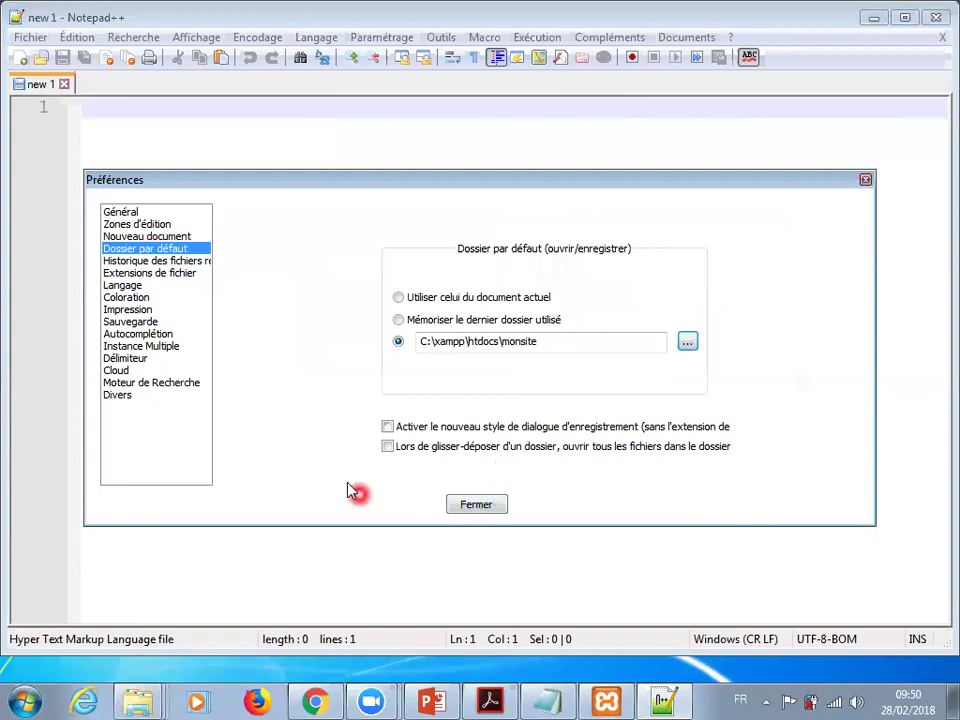
{"action": "left_click", "coordinate": [476, 505]}
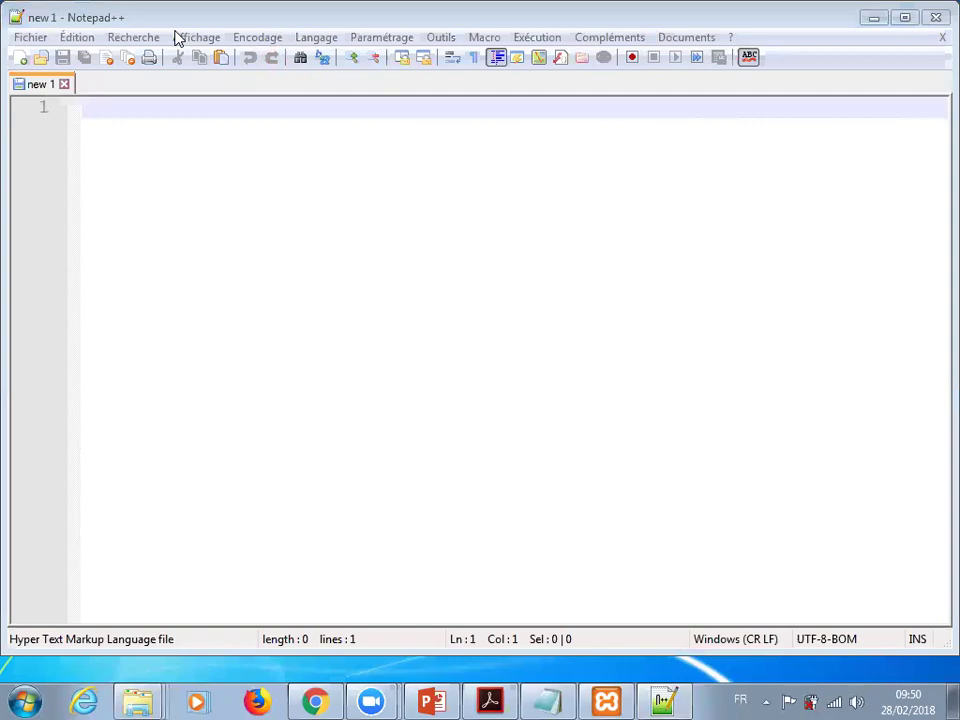
Write the declaration <!doctype html> on the first line of the new document.
{"action": "left_click", "coordinate": [32, 37]}
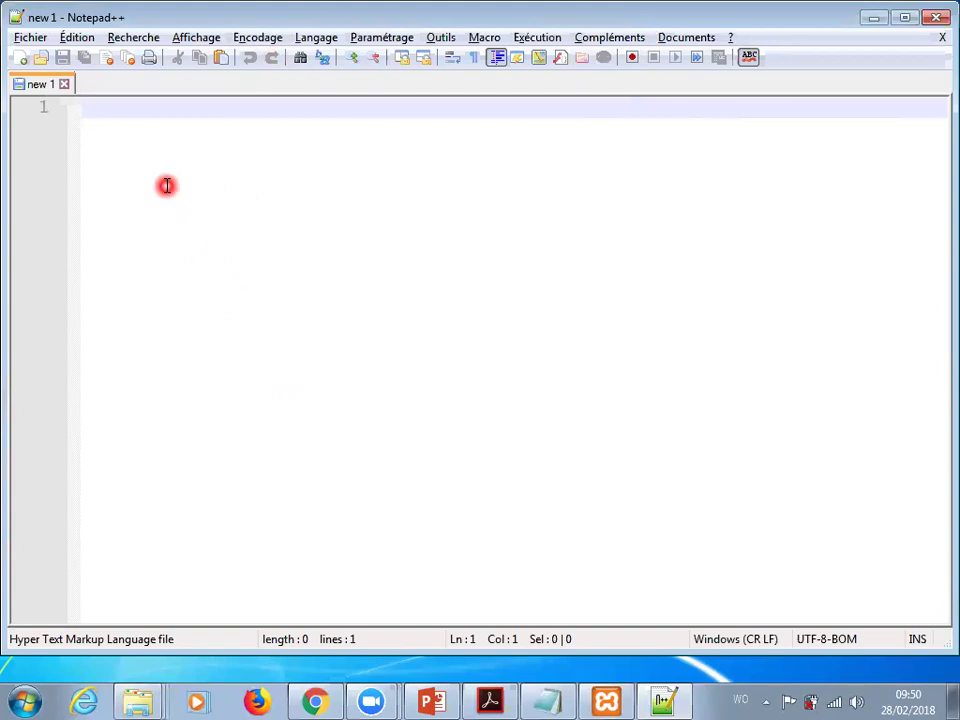
{"action": "type", "text": "<>"}
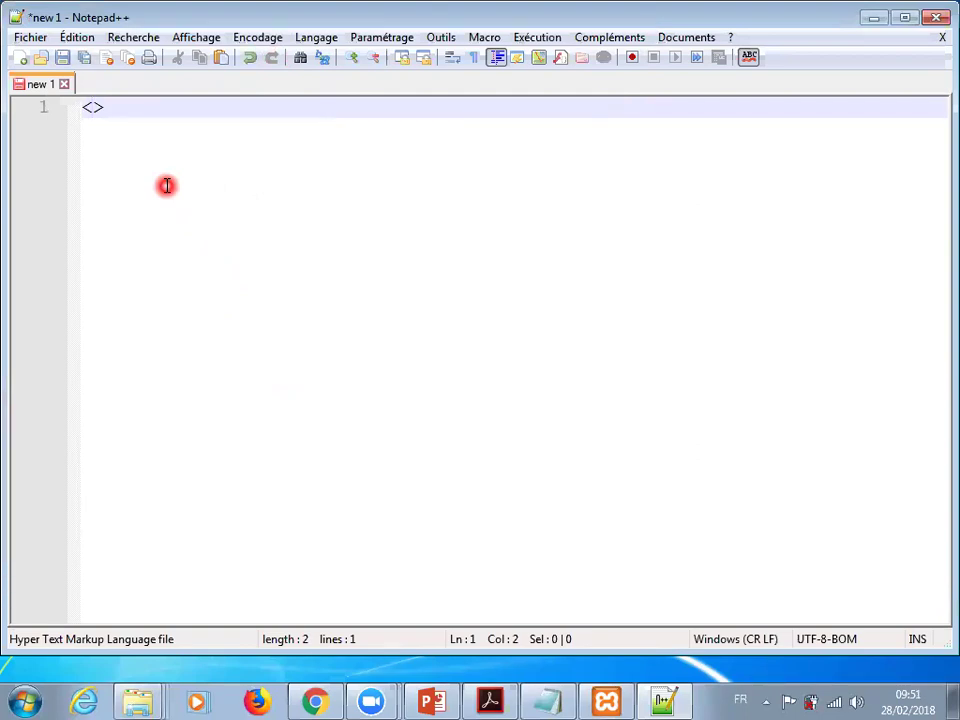
{"action": "type", "text": "doctype"}
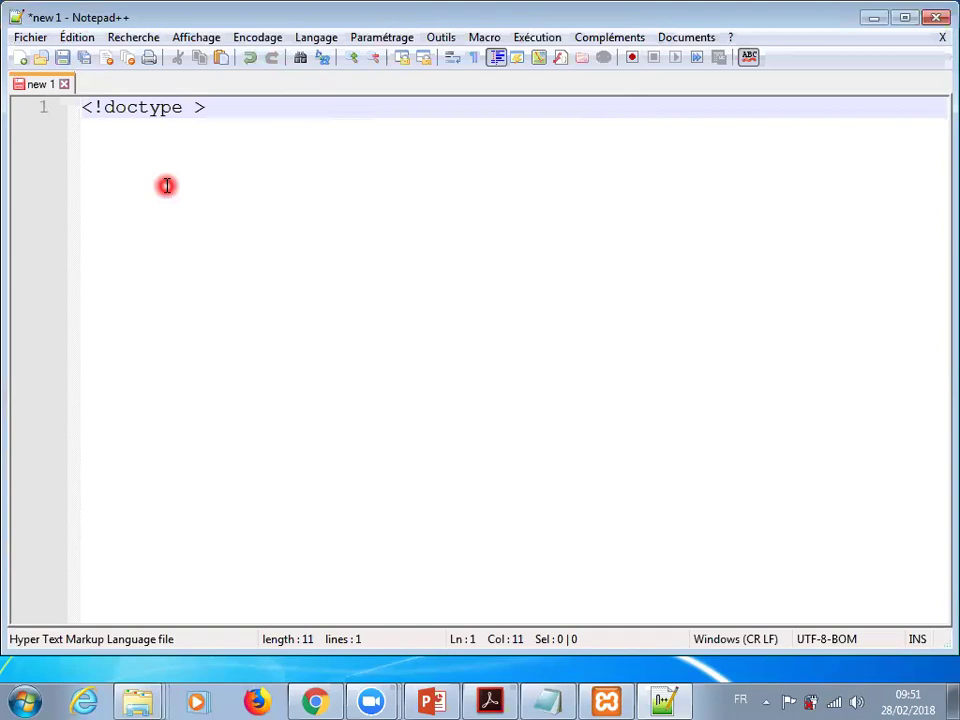
{"action": "type", "text": " ht"}
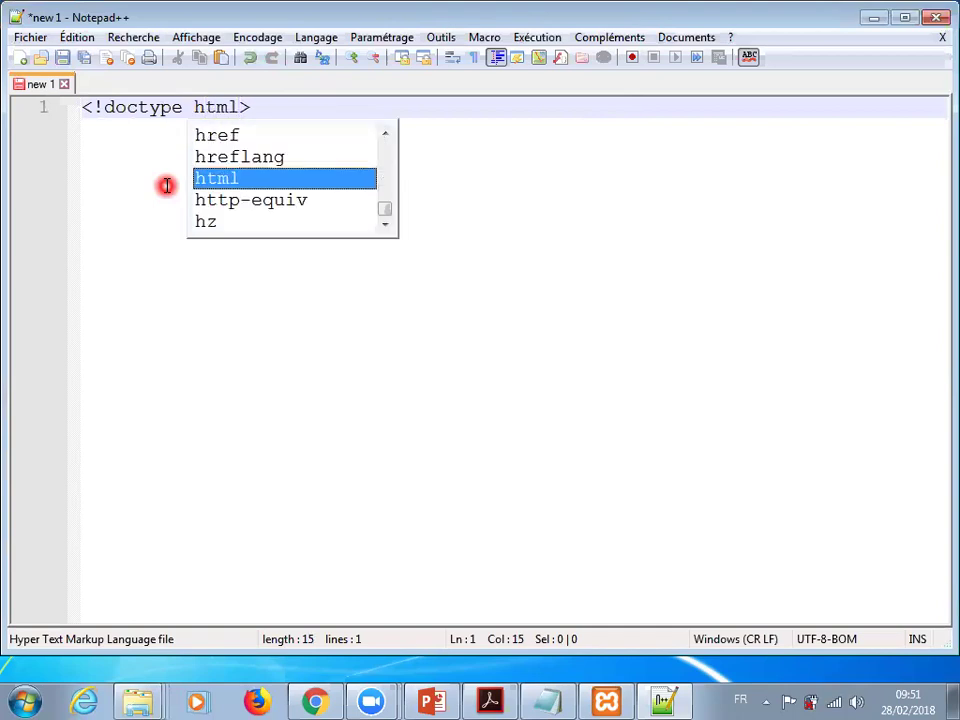
{"action": "type", "text": "ml"}
{"action": "key", "text": "Escape"}
{"action": "key", "text": "Right"}
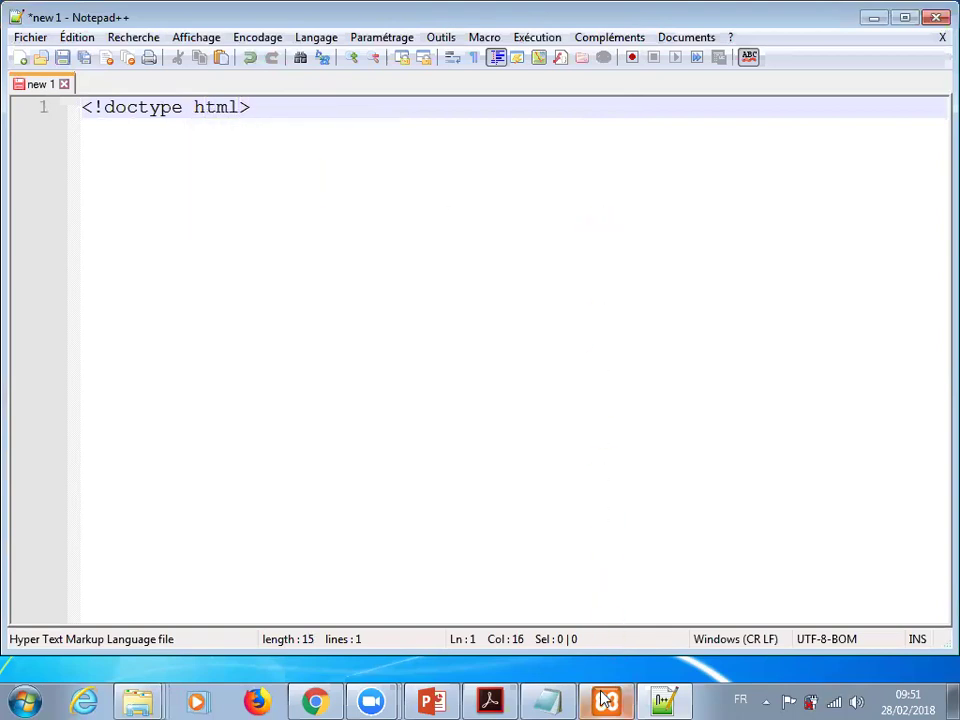
Replace the doctype line with the full sample HTML page from the Bloc-notes file "page", including its title, heading and paragraph.
{"action": "left_click", "coordinate": [562, 700]}
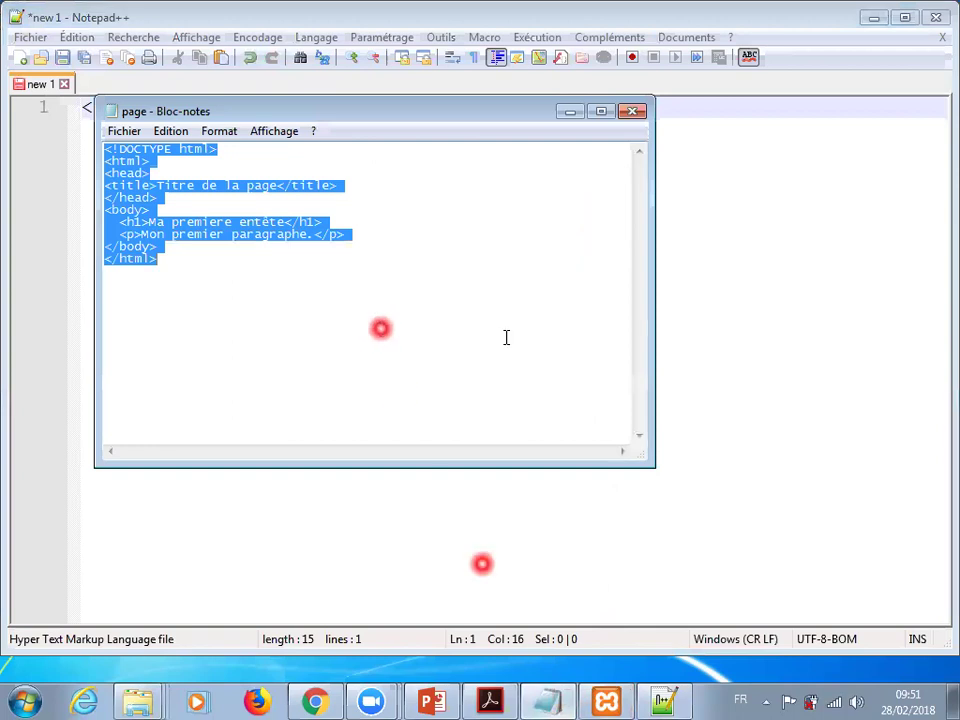
{"action": "left_click", "coordinate": [708, 343]}
{"action": "left_click_drag", "start_coordinate": [252, 107], "coordinate": [71, 101]}
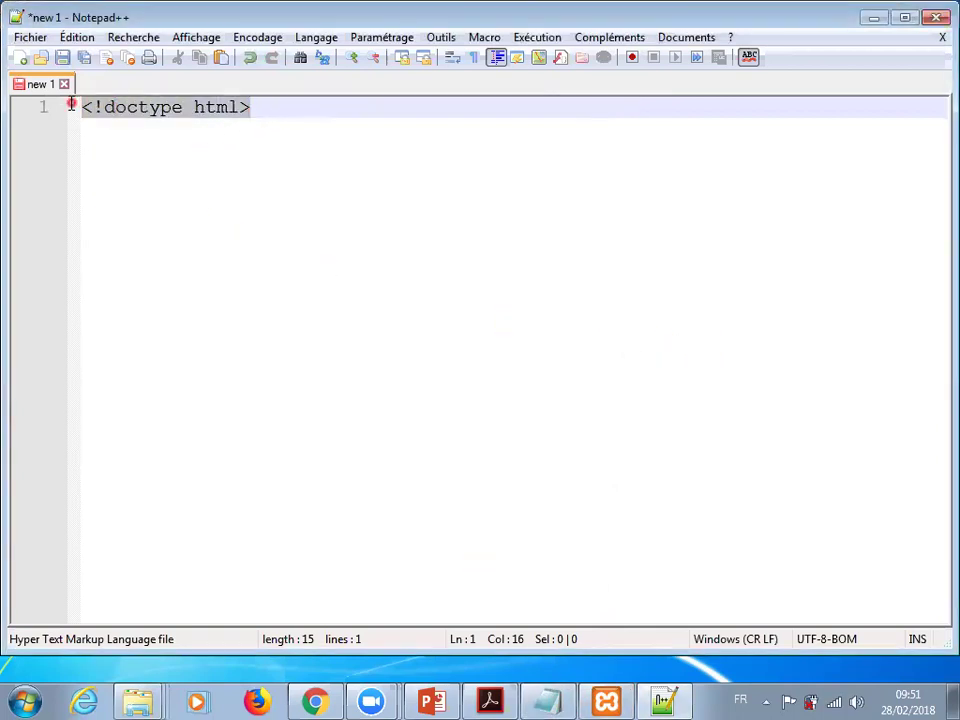
{"action": "type", "text": "<!DOCTYPE html> <html> <head> <title>Titre de la page</title> </head> <body>   <h1>Ma premiere entête</h1>   <p>Mon premier paragraphe.</p> </body> </html>"}
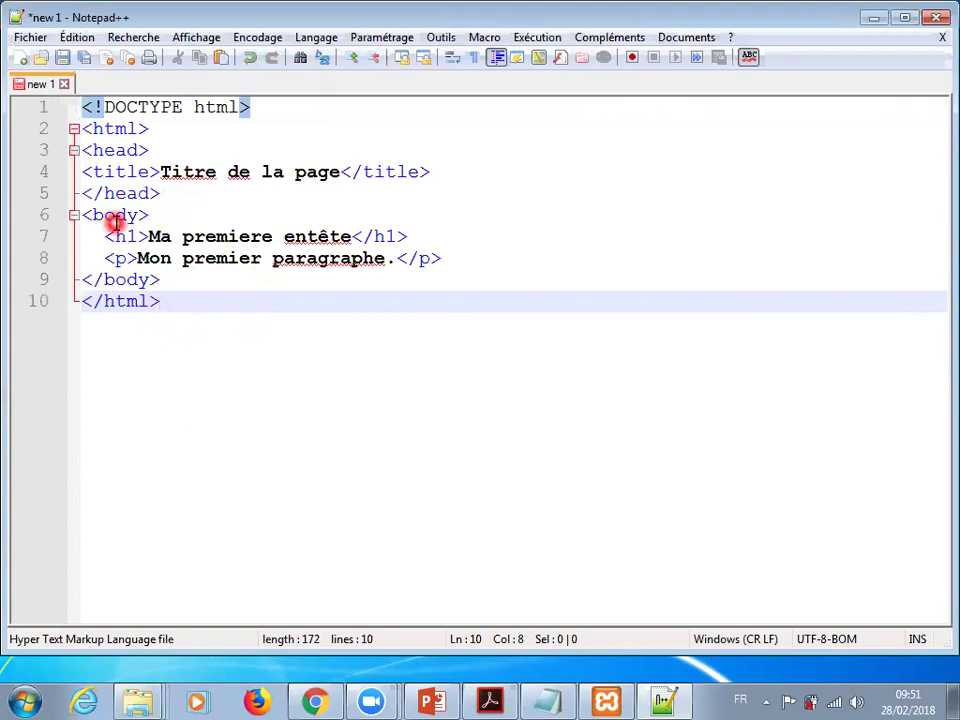
Open the Save As (Enregistrer sous) dialog for the new HTML document.
{"action": "left_click", "coordinate": [34, 37]}
{"action": "left_click", "coordinate": [88, 203]}
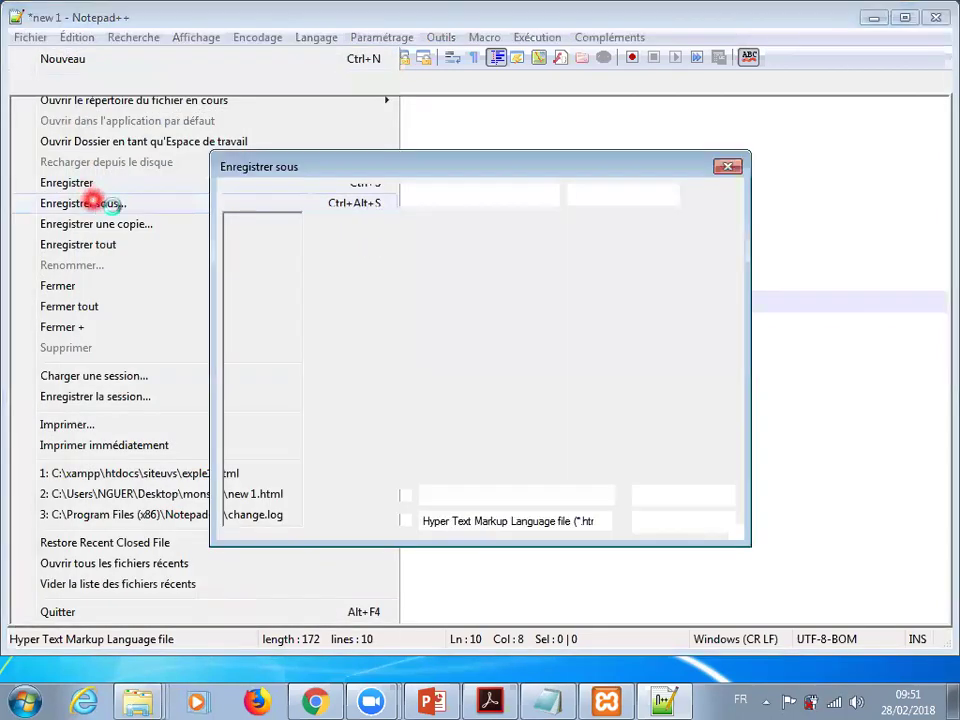